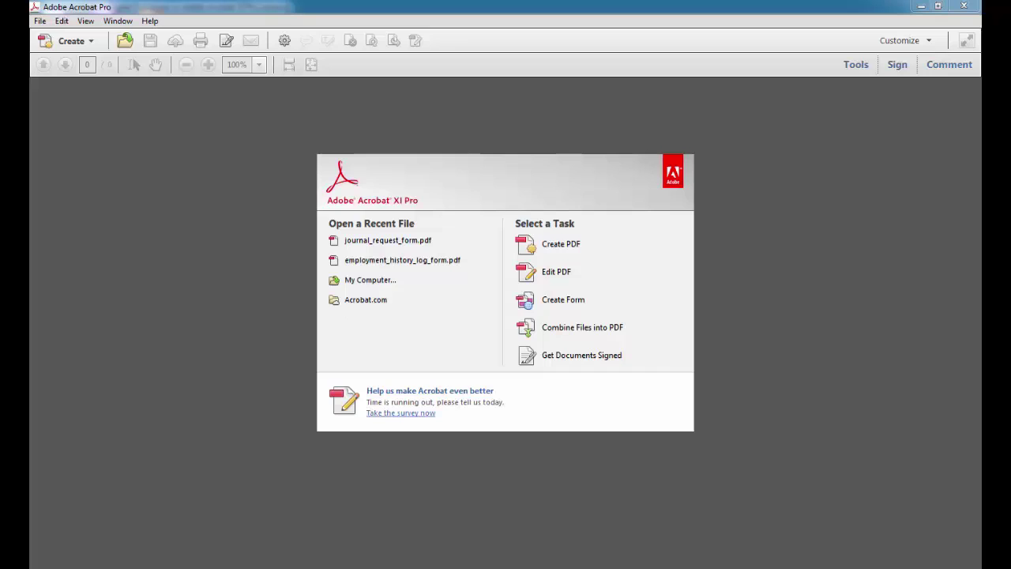
# - In the Signatures preferences, turn on viewing documents in Preview Mode when signing, under the creation and appearance settings
pyautogui.click(61, 21)
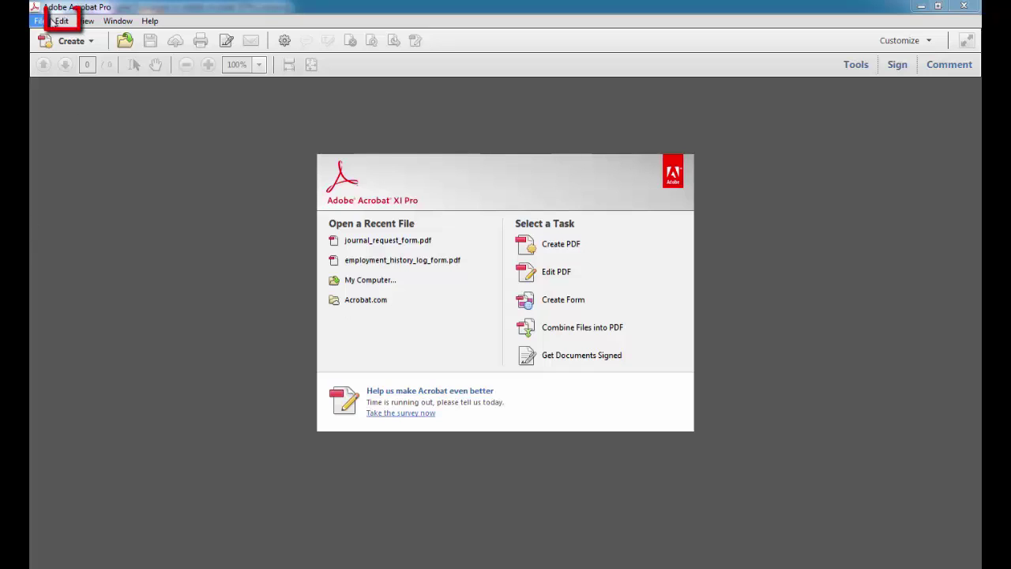
pyautogui.click(123, 287)
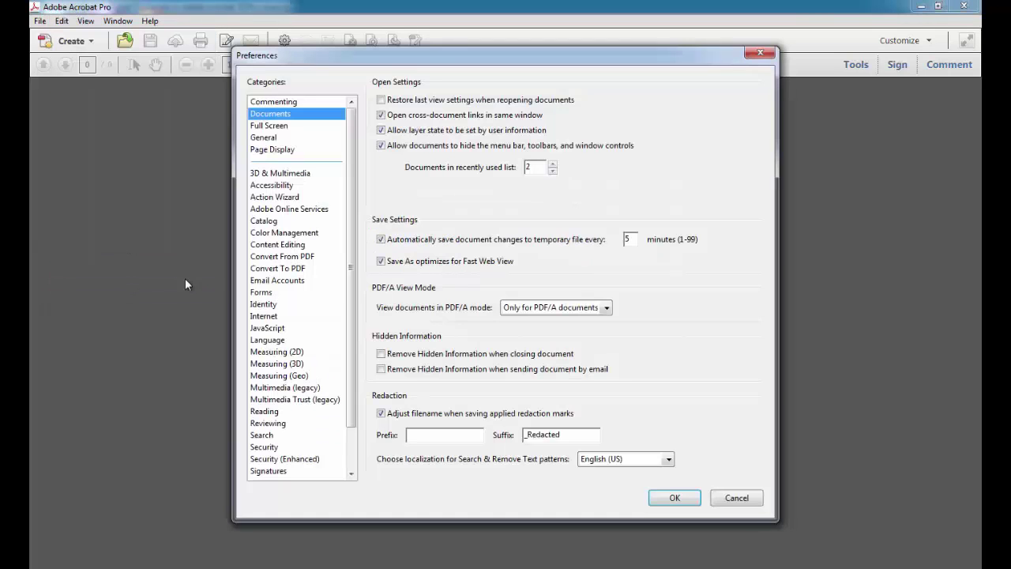
pyautogui.moveTo(352, 163); pyautogui.dragTo(352, 202)
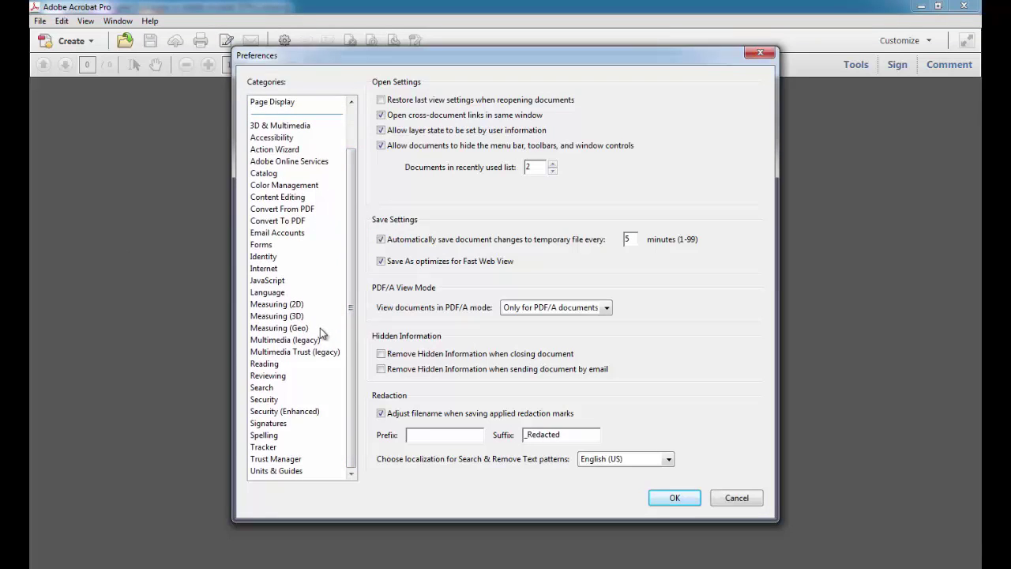
pyautogui.click(267, 423)
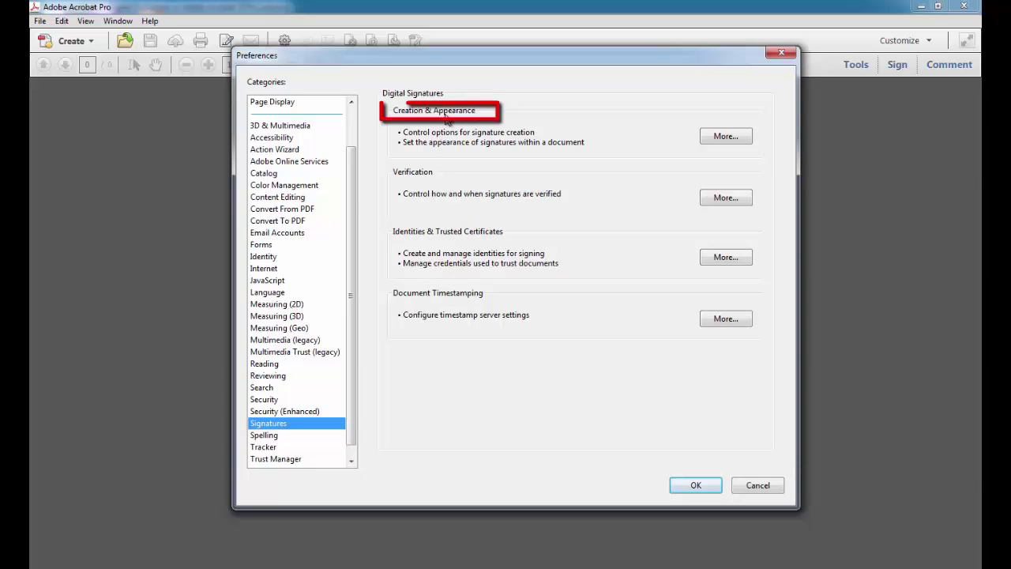
pyautogui.click(733, 139)
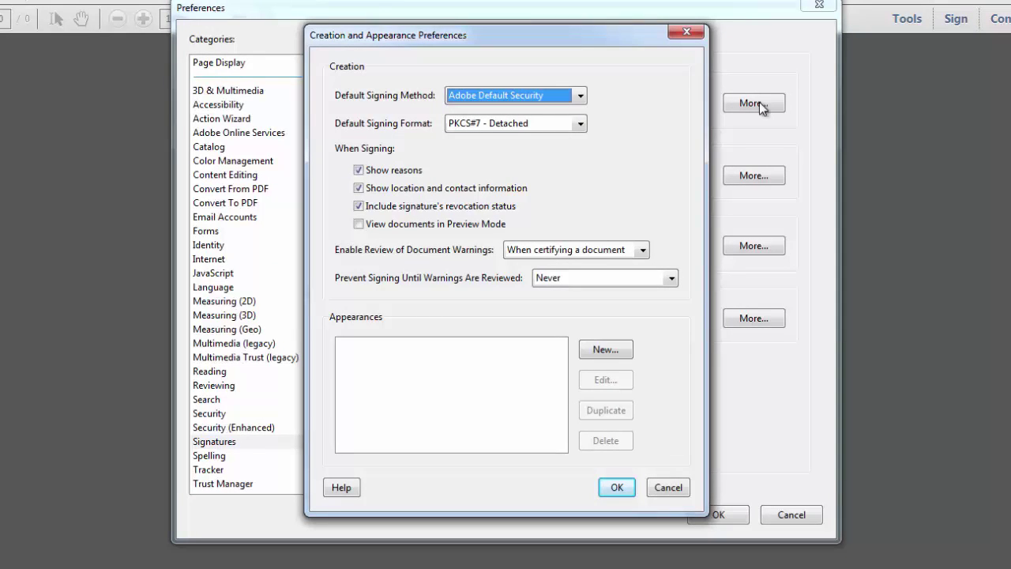
pyautogui.click(359, 225)
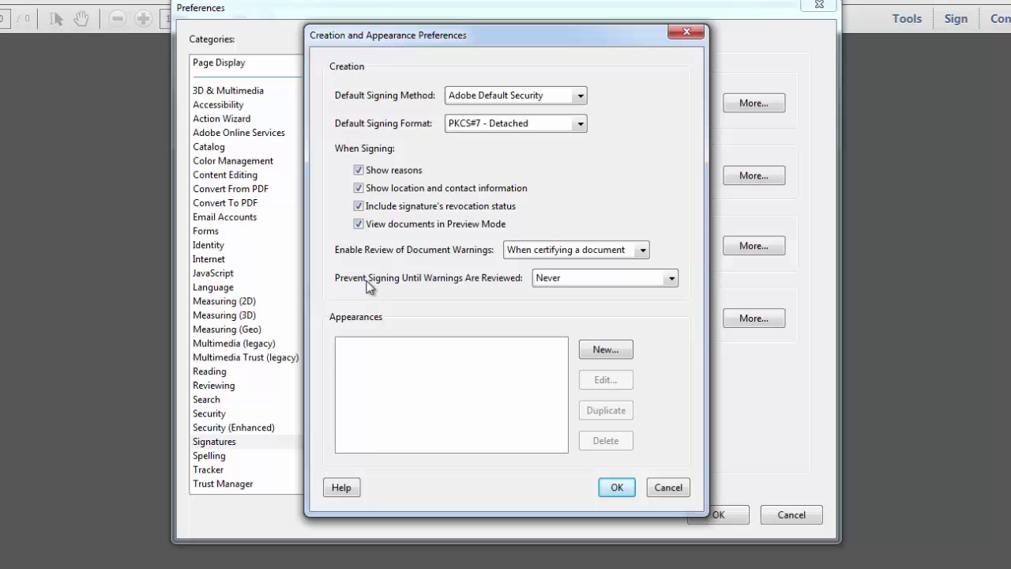
# - Create a signature appearance titled "George Washington signature" and import the PNG image 557px-George_Washington_Signature.svg from Documents as its graphic
pyautogui.click(605, 349)
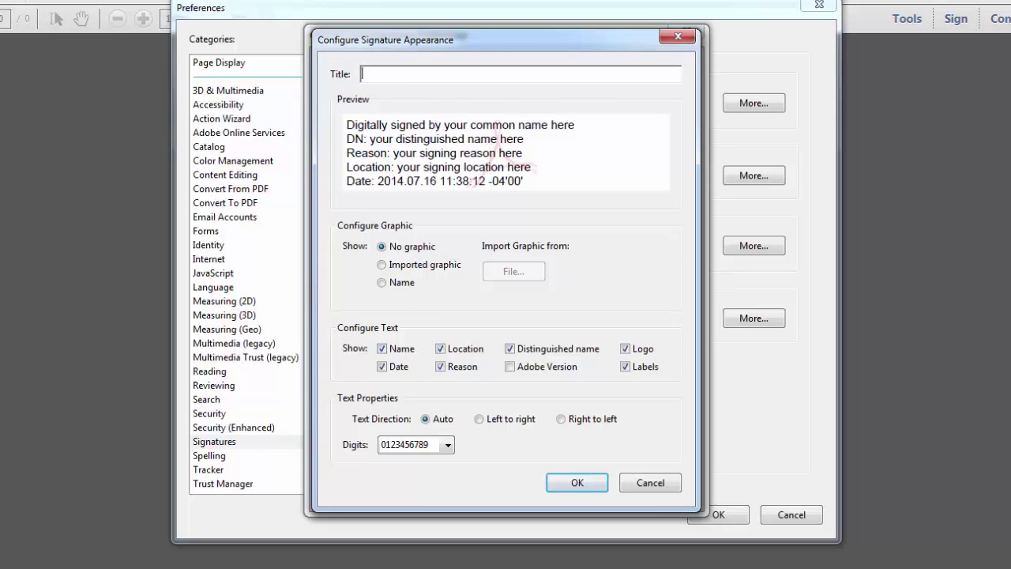
pyautogui.write('George Washington signature')
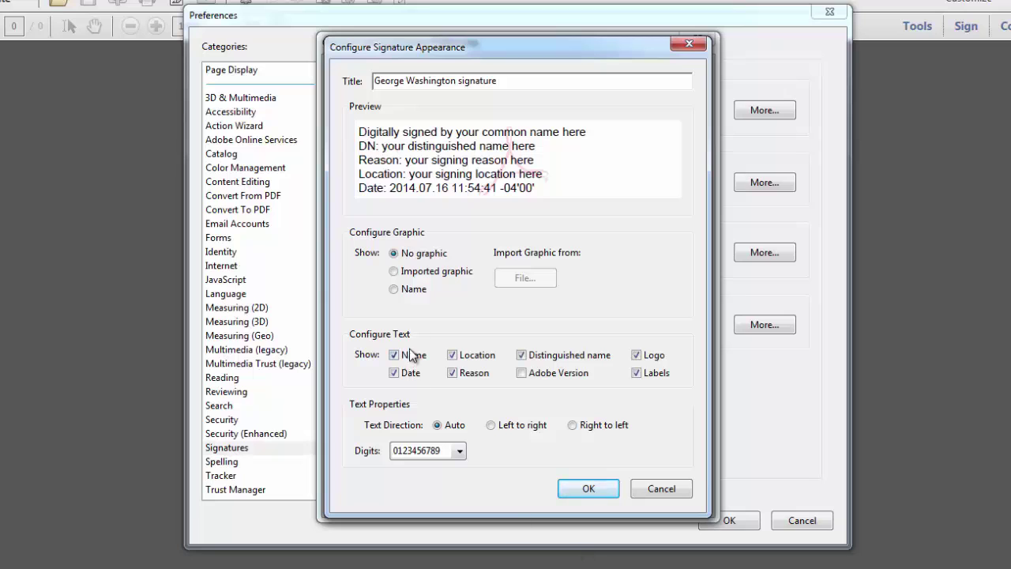
pyautogui.click(395, 272)
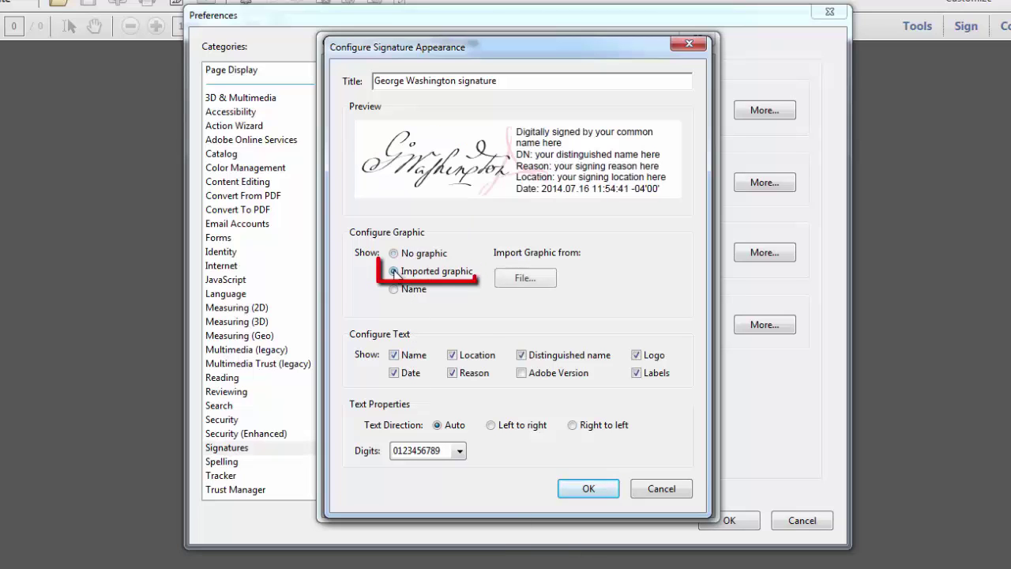
pyautogui.click(522, 278)
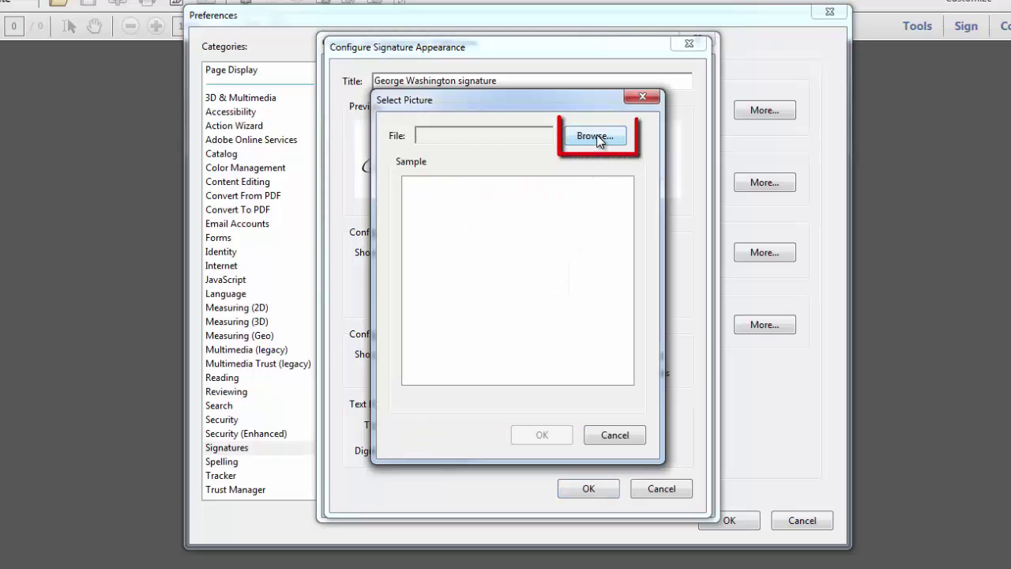
pyautogui.click(596, 136)
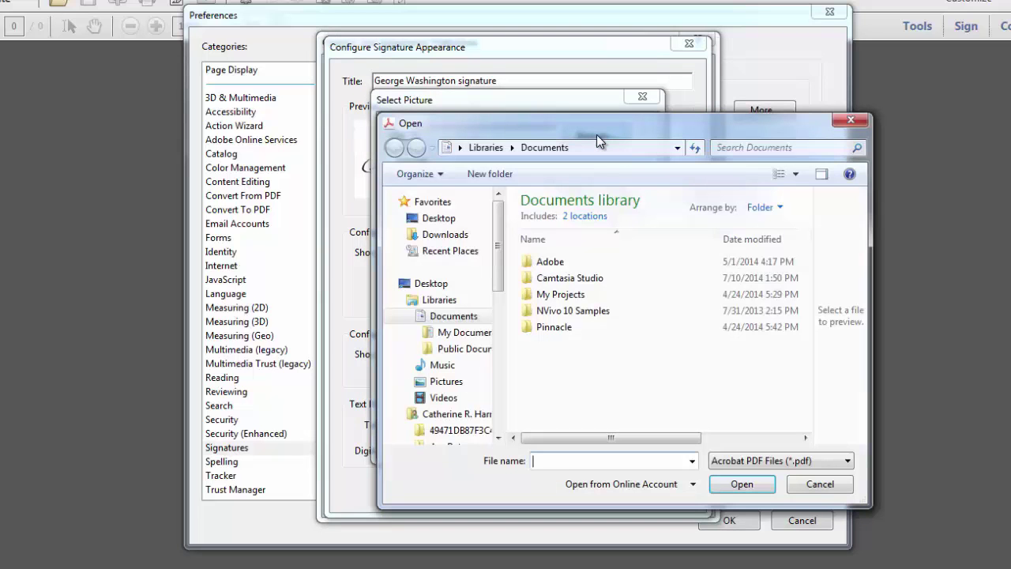
pyautogui.click(773, 463)
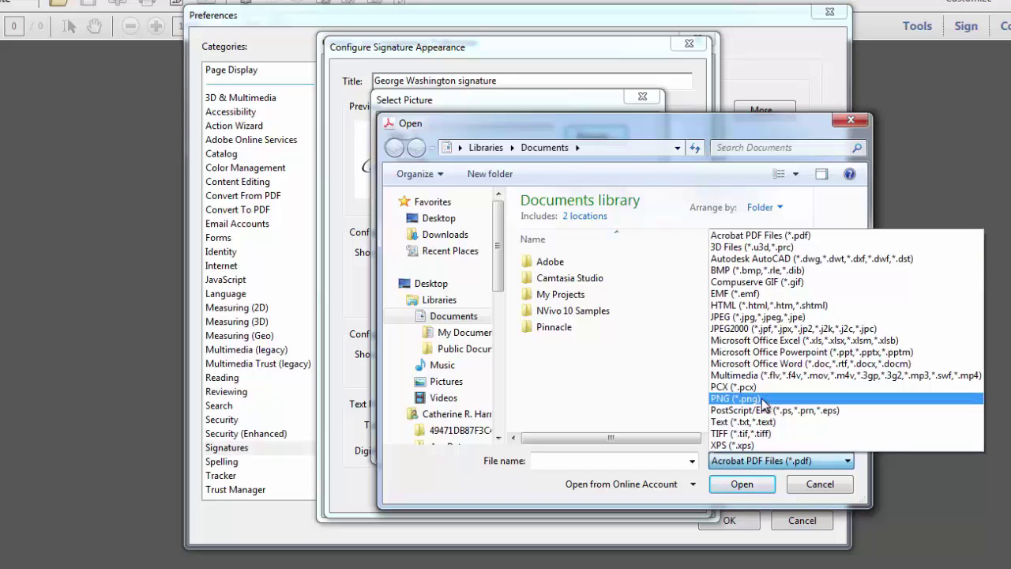
pyautogui.click(765, 405)
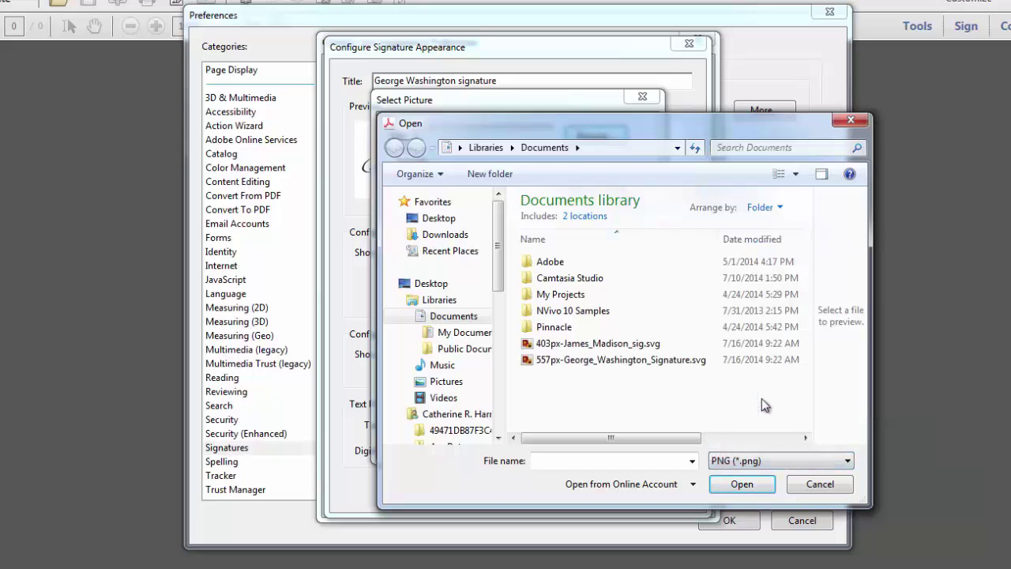
pyautogui.doubleClick(564, 362)
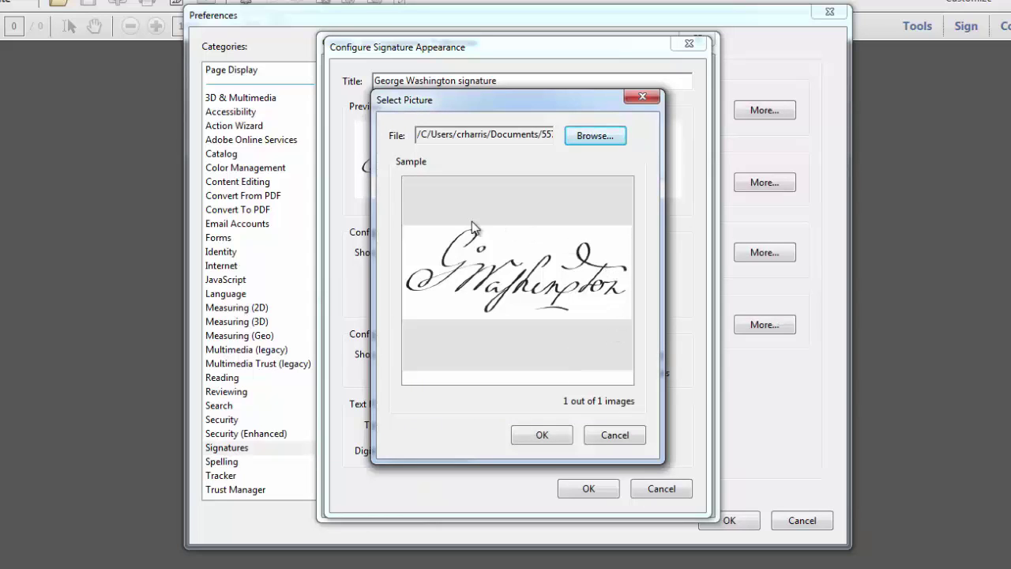
pyautogui.click(531, 439)
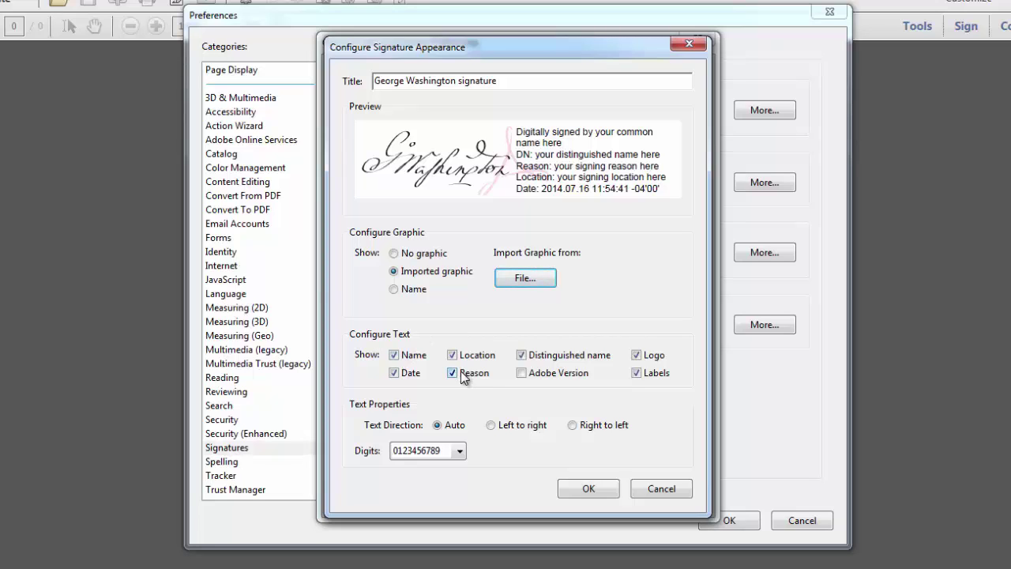
# - Hide the location, distinguished name, logo and labels in the signature appearance, and save it with the creation and appearance preferences
pyautogui.click(452, 354)
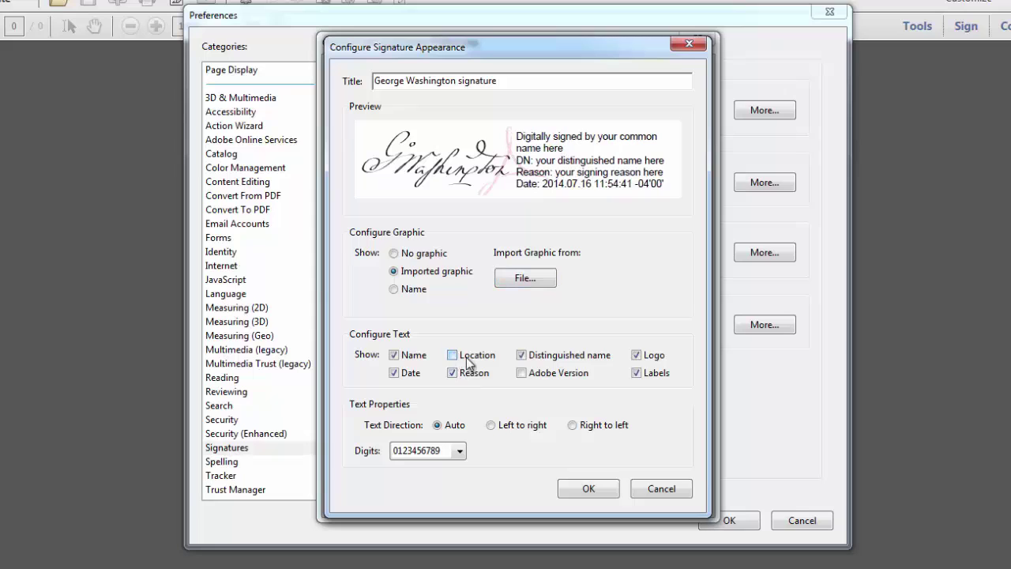
pyautogui.click(521, 356)
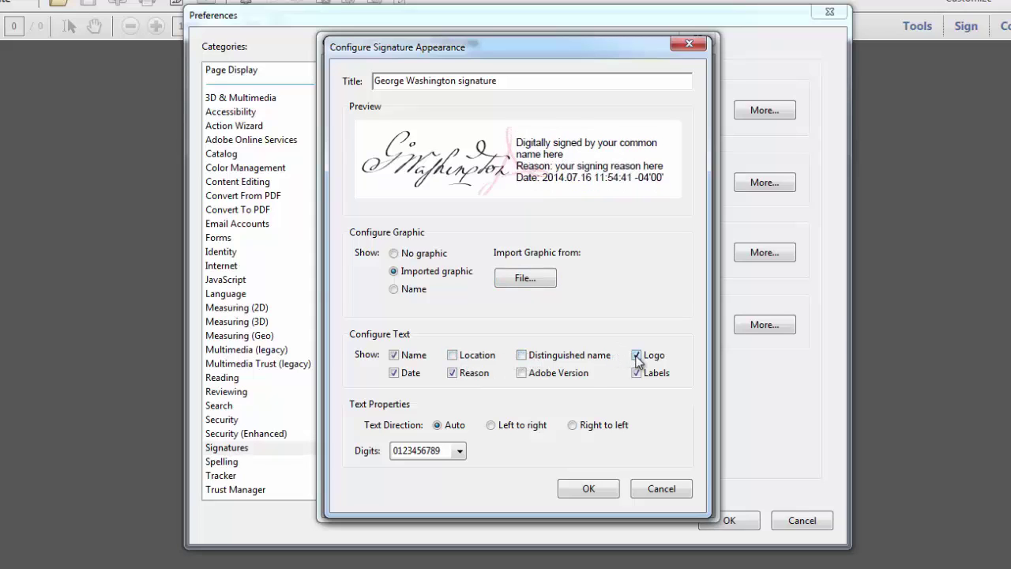
pyautogui.click(637, 356)
pyautogui.click(636, 373)
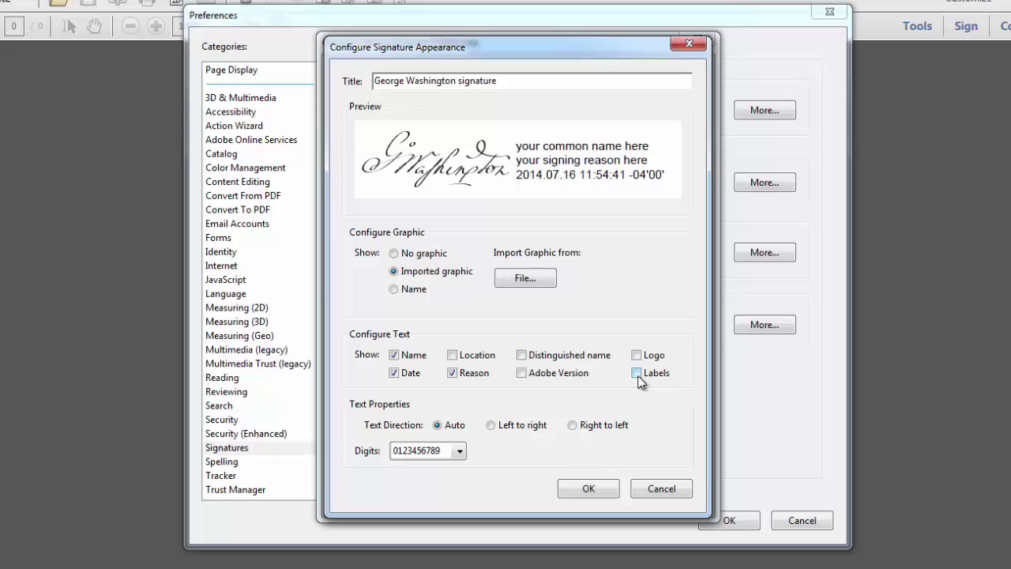
pyautogui.click(589, 489)
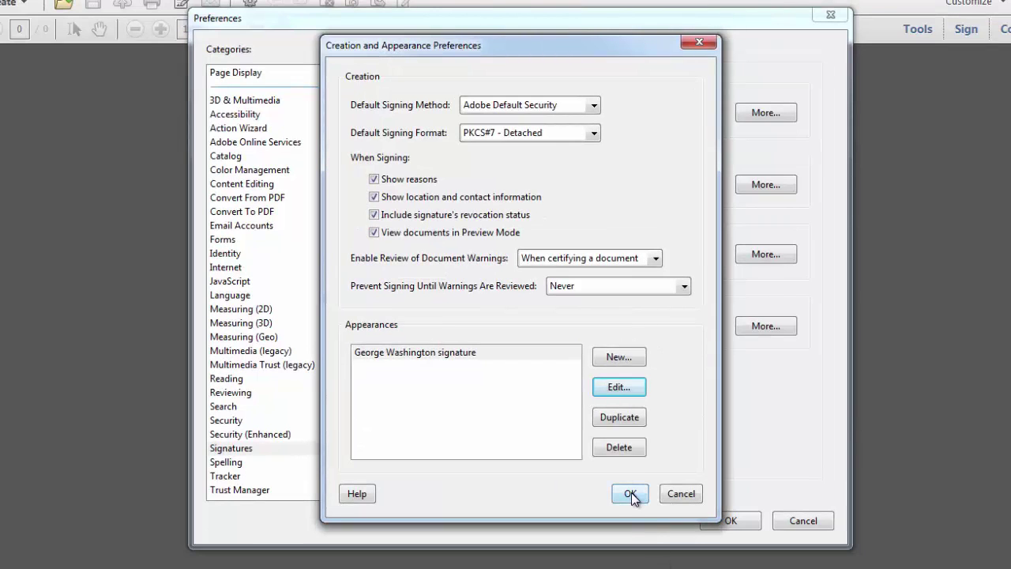
pyautogui.click(631, 492)
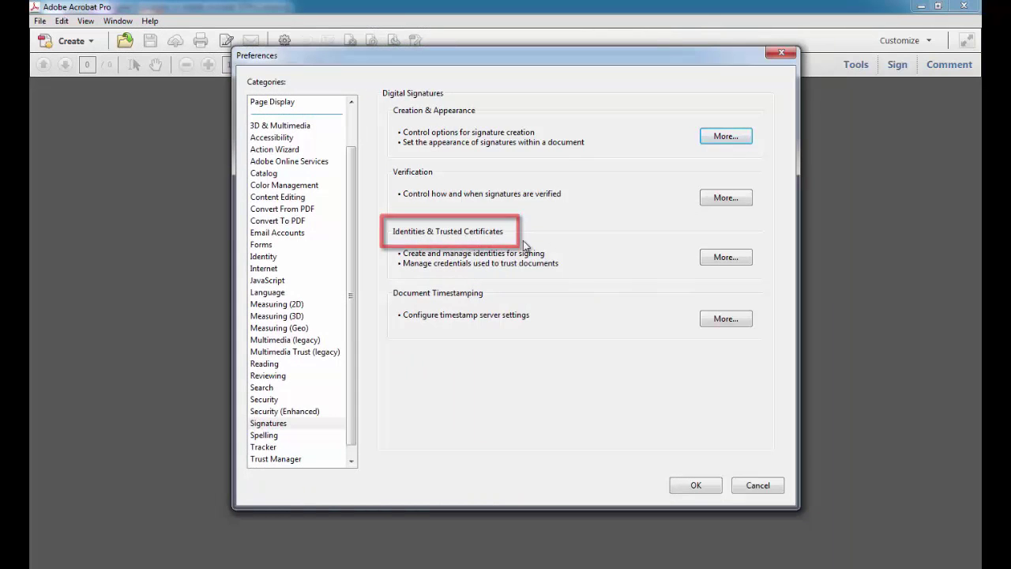
# - Start creating a new self-signed digital ID from the identities and trusted certificates settings, stored as a new PKCS#12 digital ID file
pyautogui.click(724, 259)
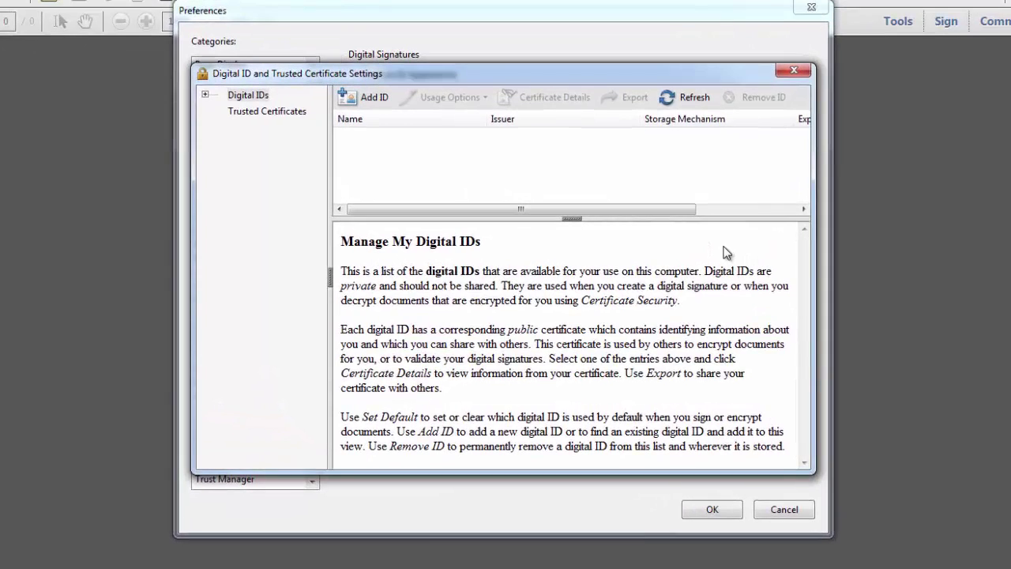
pyautogui.click(257, 96)
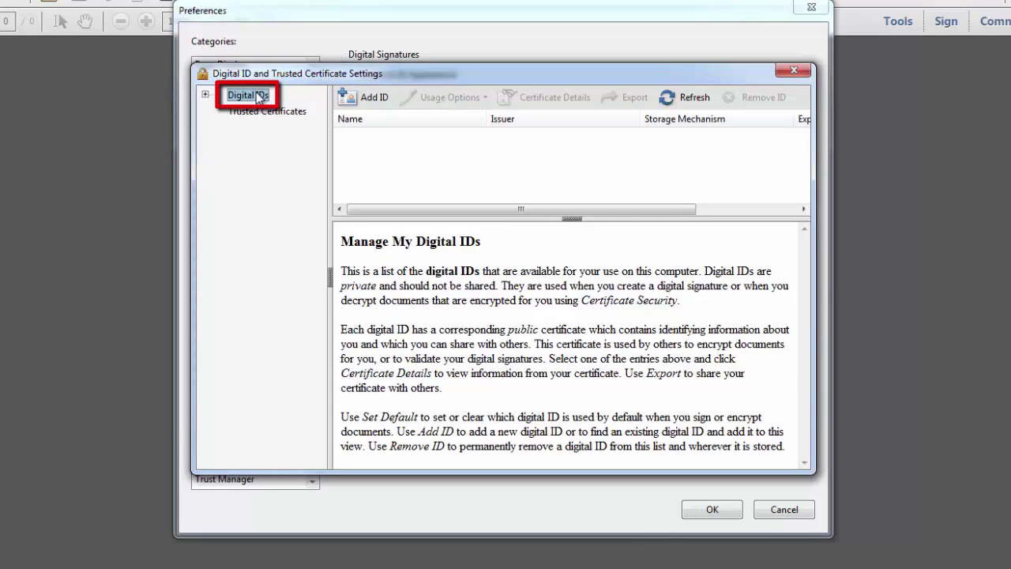
pyautogui.click(365, 97)
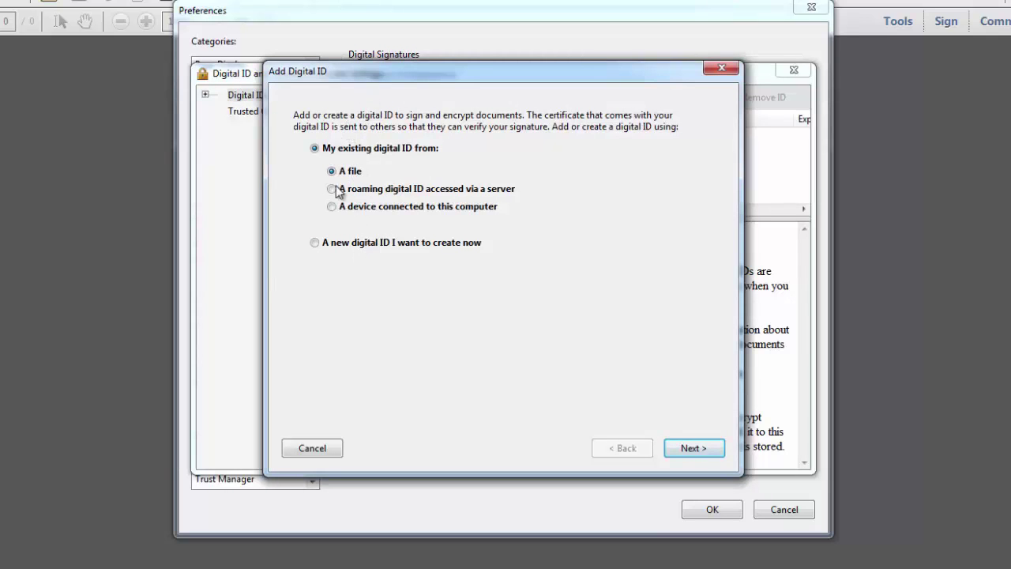
pyautogui.click(315, 243)
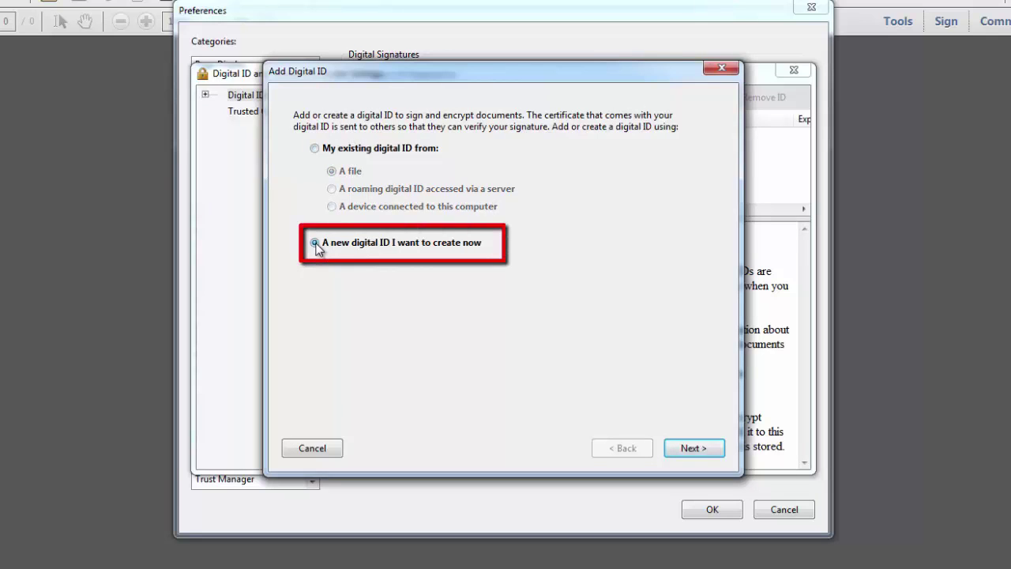
pyautogui.click(716, 450)
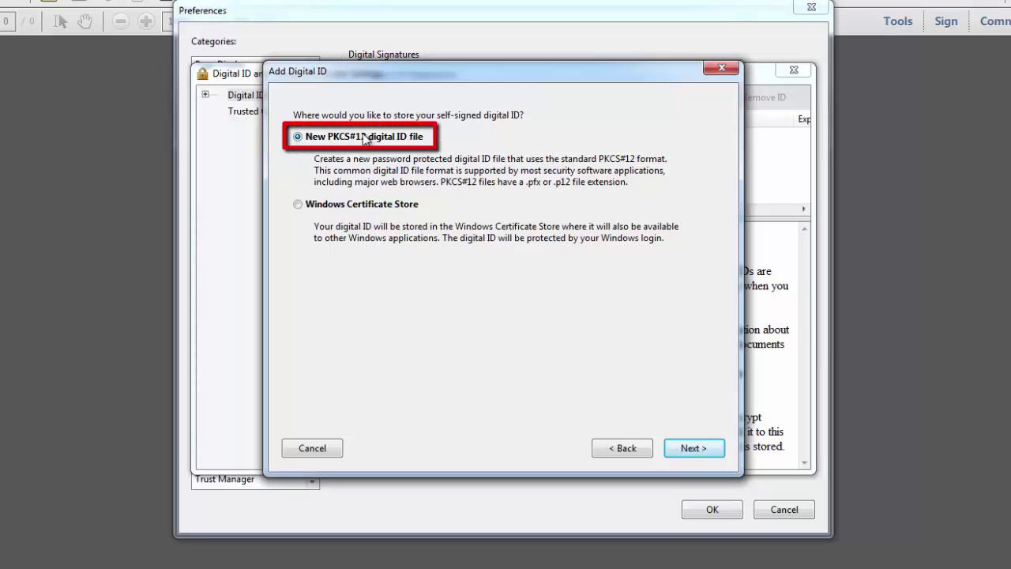
pyautogui.click(701, 449)
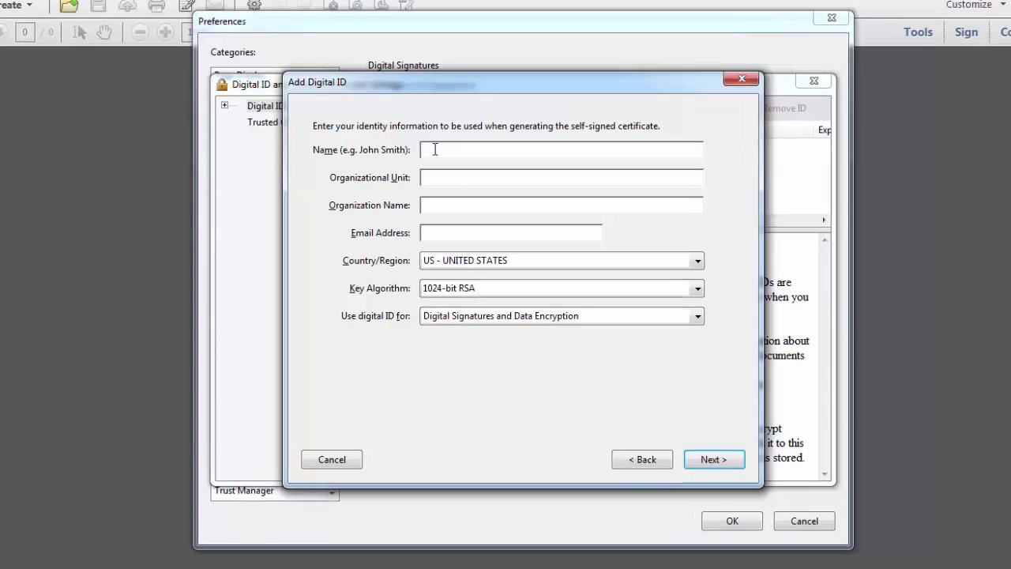
# - Fill in the signer's name and e-mail address for the certificate, and limit the digital ID's use to Digital Signatures
pyautogui.write('George Washington')
pyautogui.press('Tab')
pyautogui.press('Tab')
pyautogui.press('Tab')
pyautogui.write('yourname@example.com')
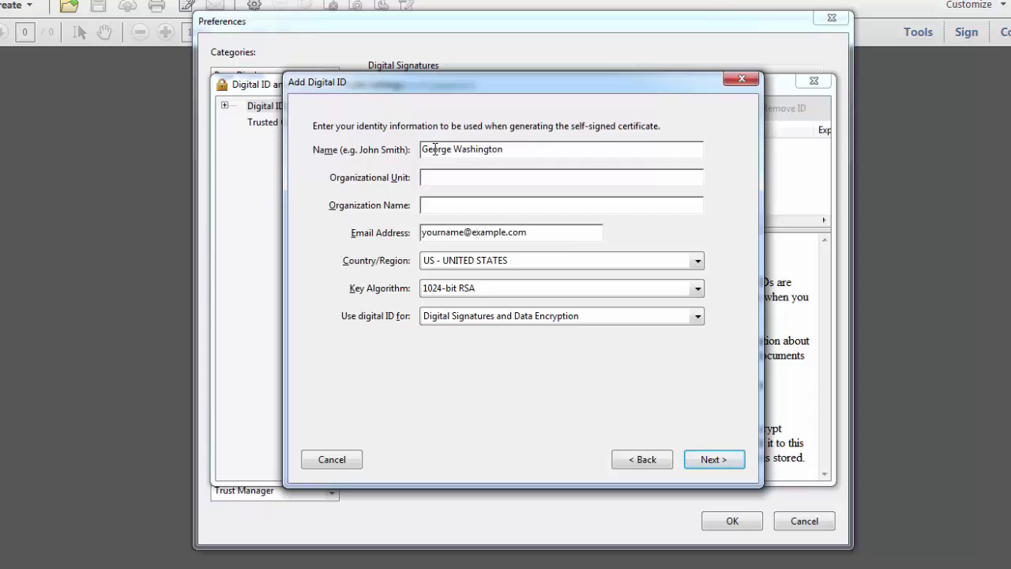
pyautogui.hotkey('shift', 'Home')
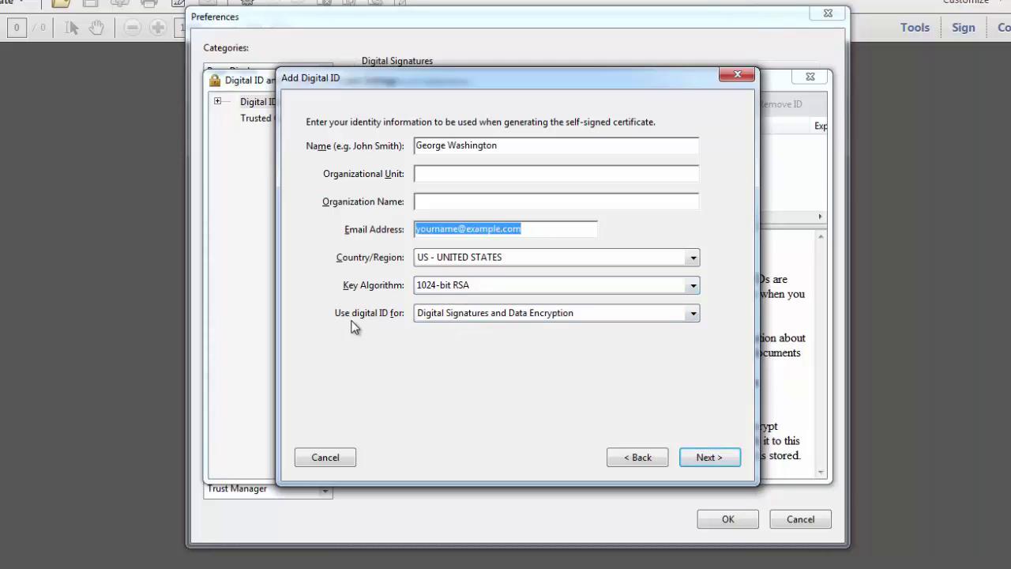
pyautogui.click(692, 315)
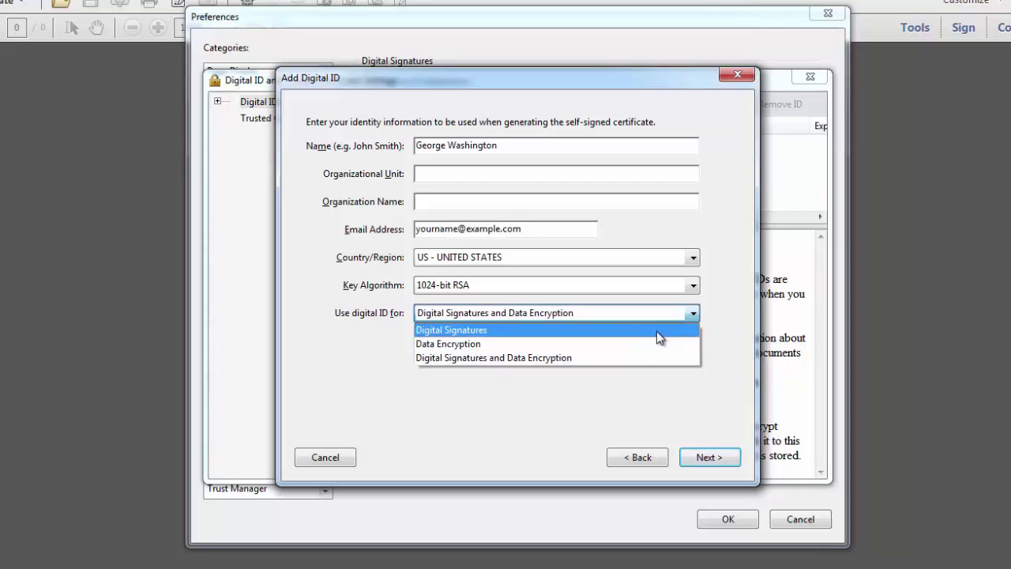
pyautogui.click(657, 331)
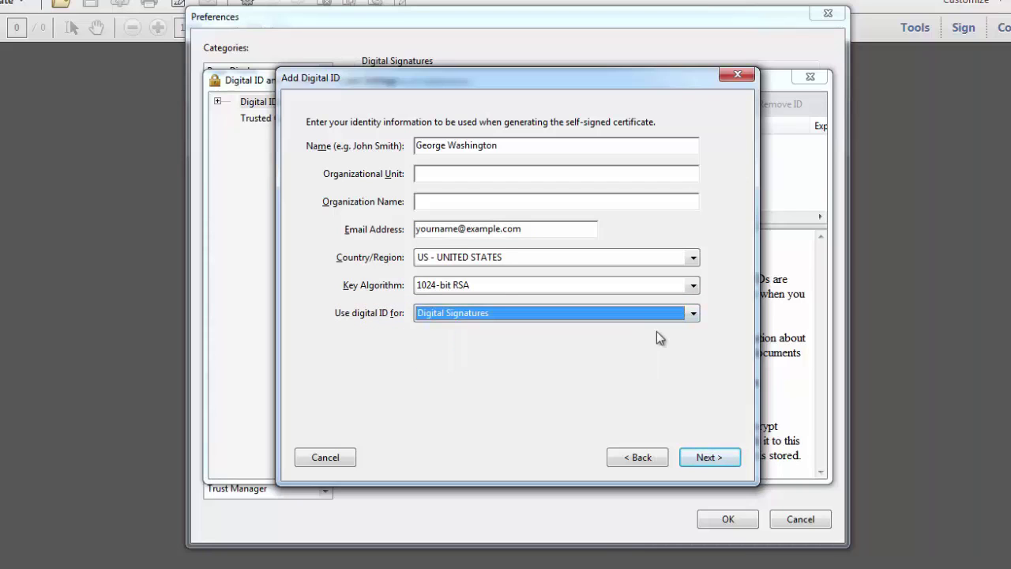
pyautogui.click(715, 460)
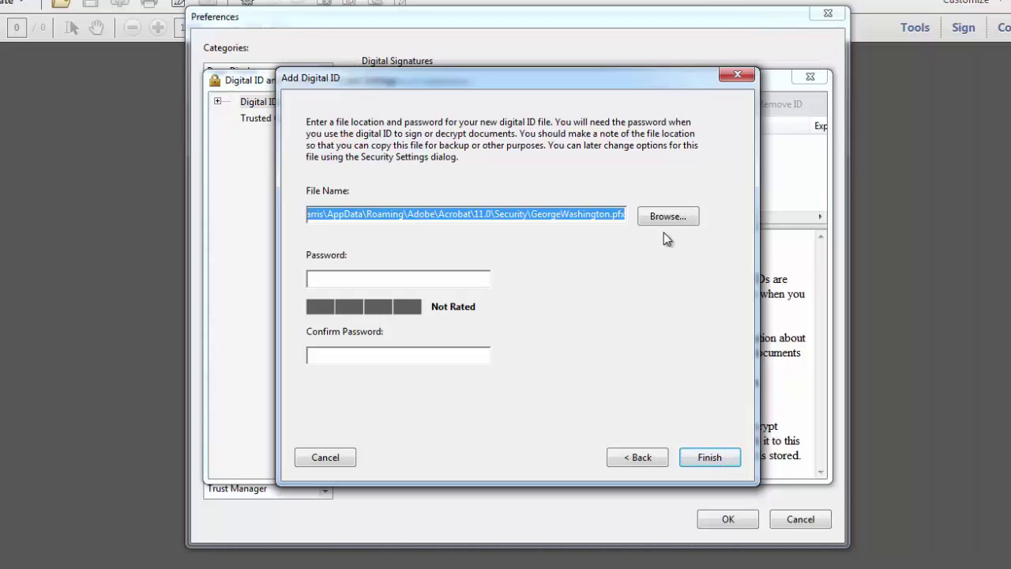
# - Set the Documents library as the save location for the GeorgeWashington digital ID file
pyautogui.click(677, 217)
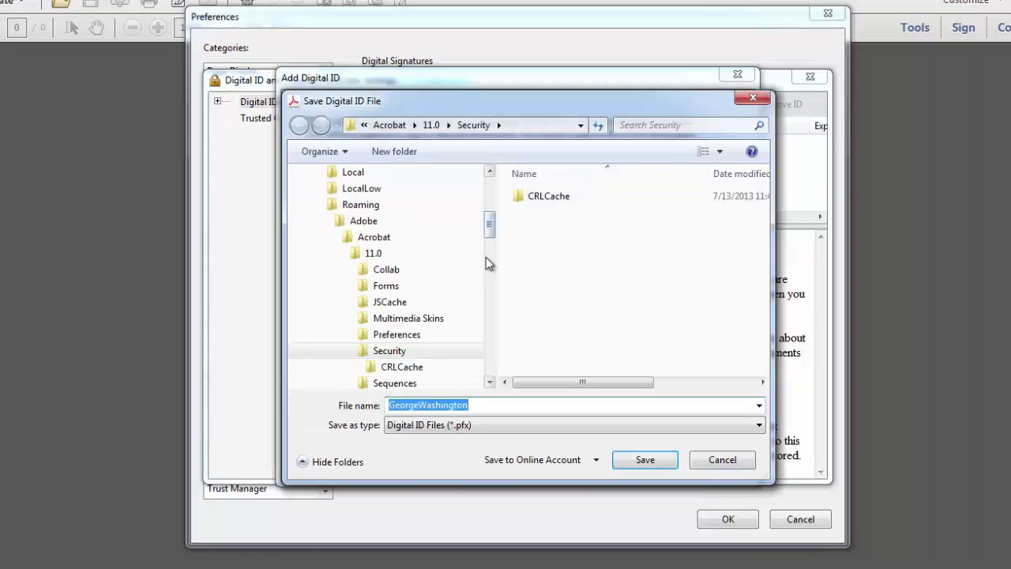
pyautogui.scroll(5, 482, 227)
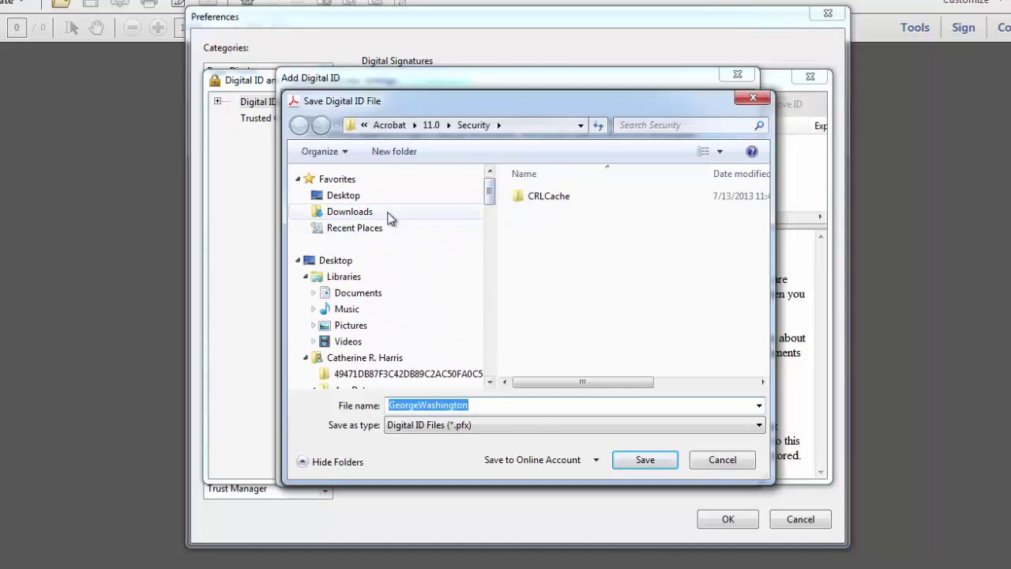
pyautogui.click(364, 297)
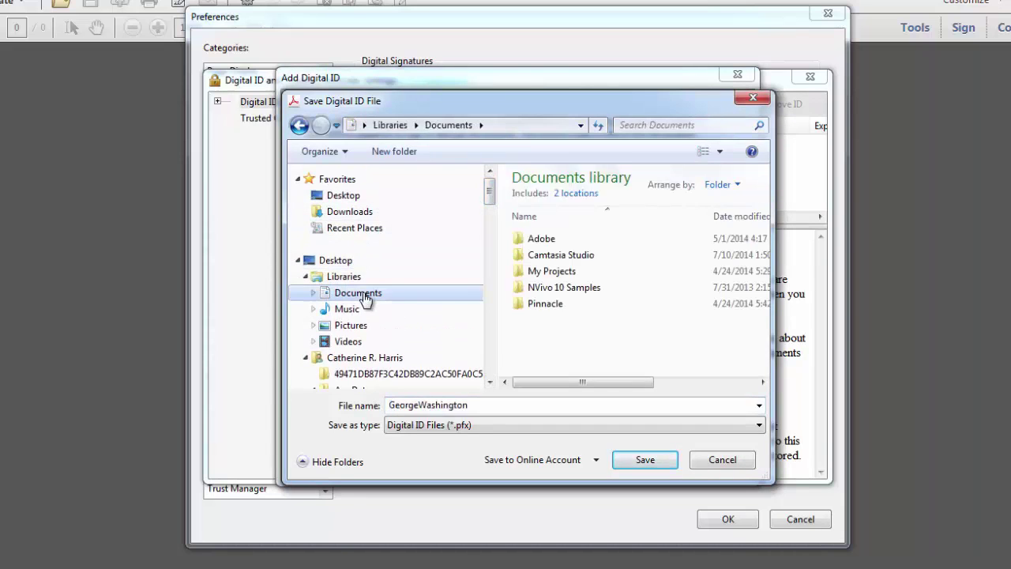
pyautogui.click(646, 459)
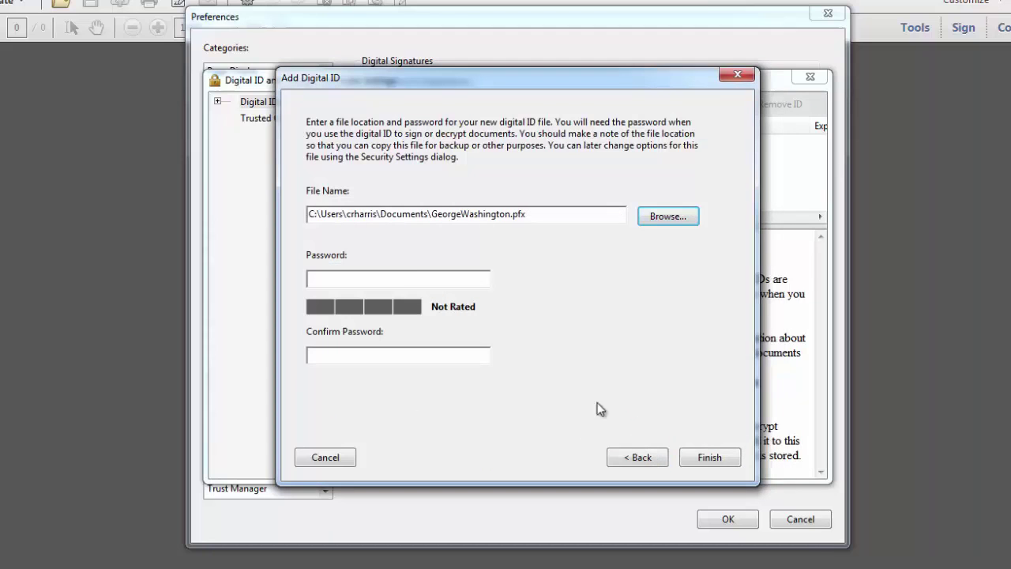
# - Enter and confirm the password for the new digital ID file, and finish creating the ID
pyautogui.click(389, 280)
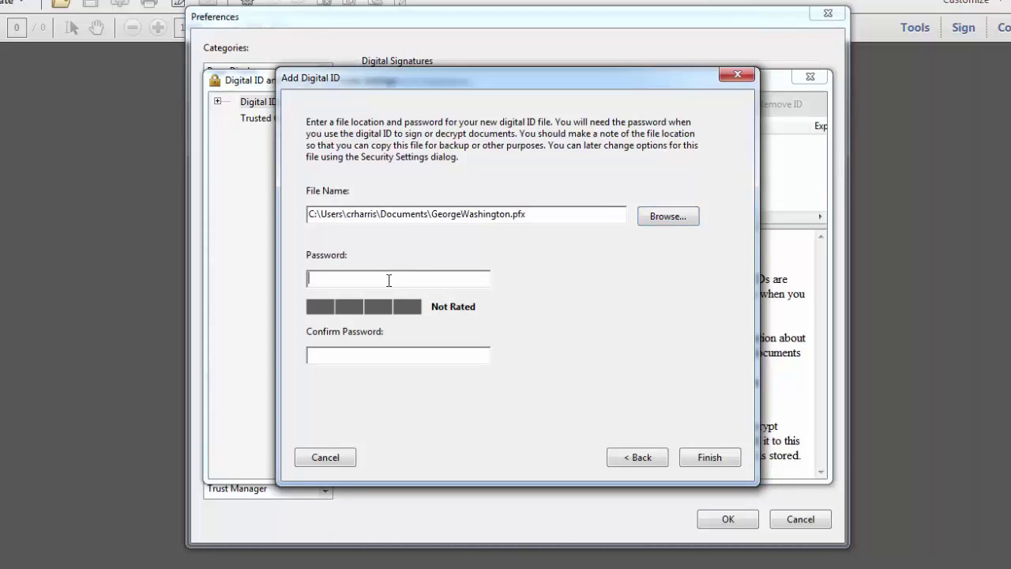
pyautogui.write('***********')
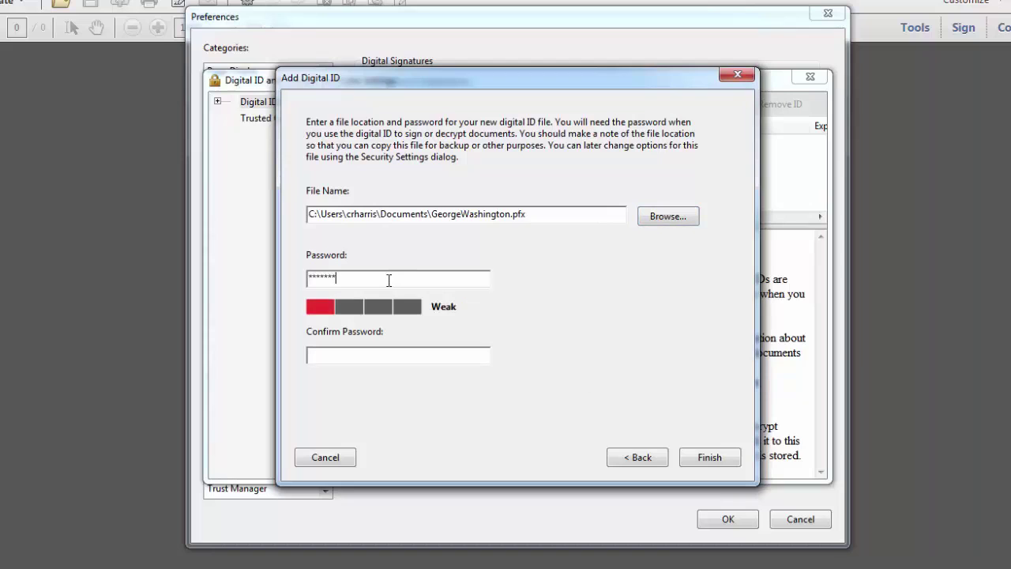
pyautogui.write('*')
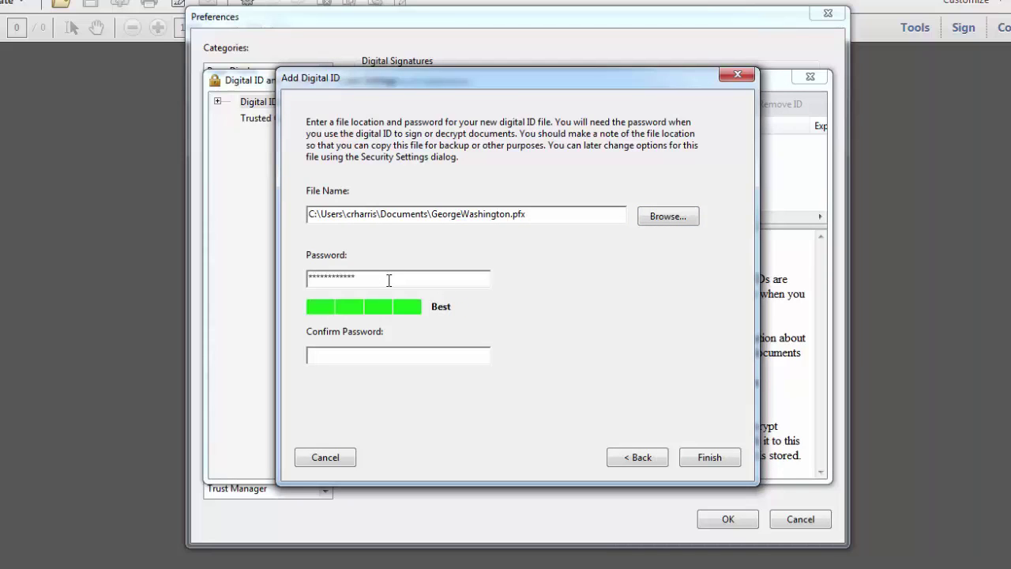
pyautogui.press('Tab')
pyautogui.write('************')
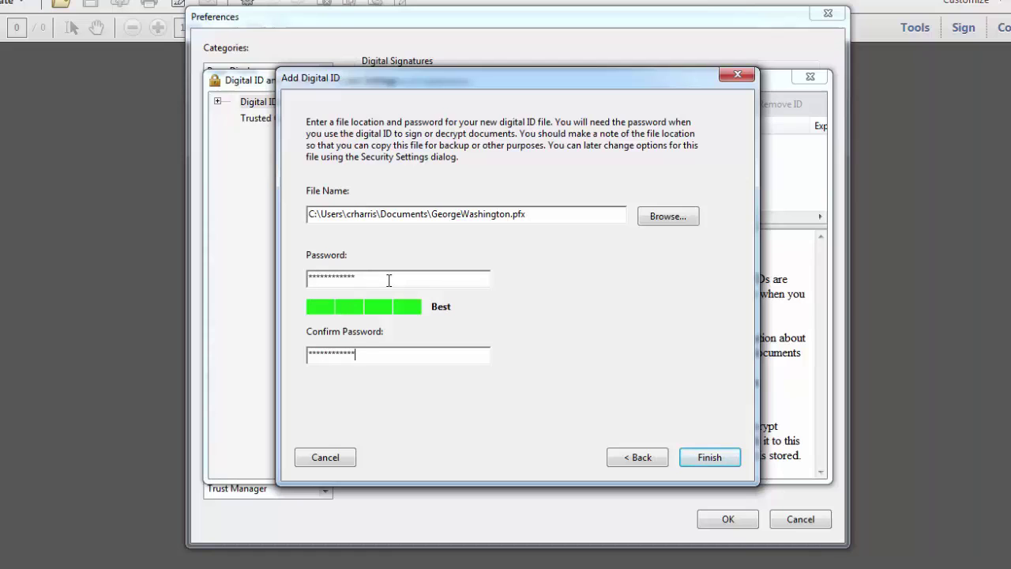
pyautogui.click(704, 458)
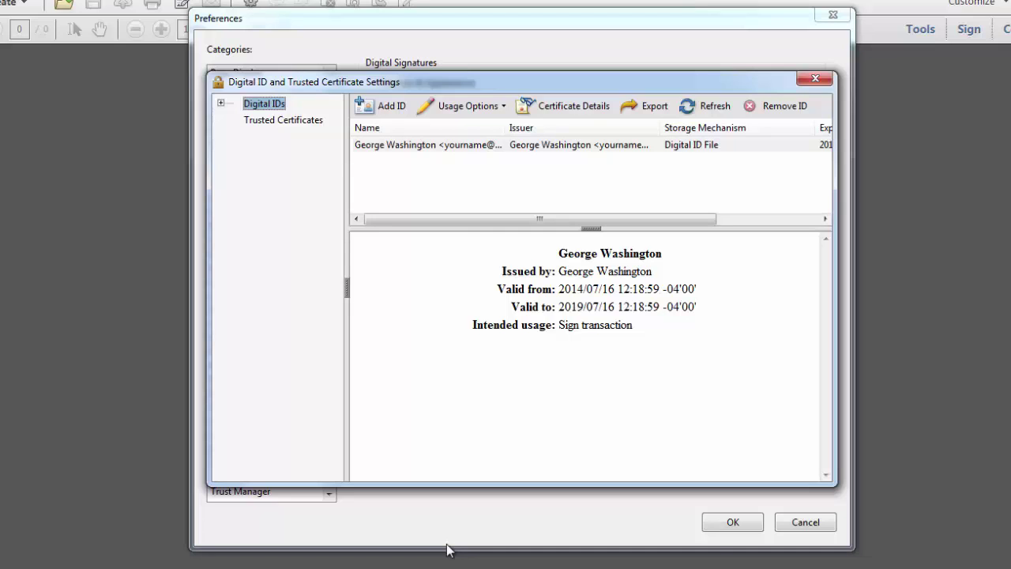
# - Review the new digital ID's certificate details, revocation, trust, policies and legal notice, and close the certificate settings and preferences
pyautogui.doubleClick(490, 147)
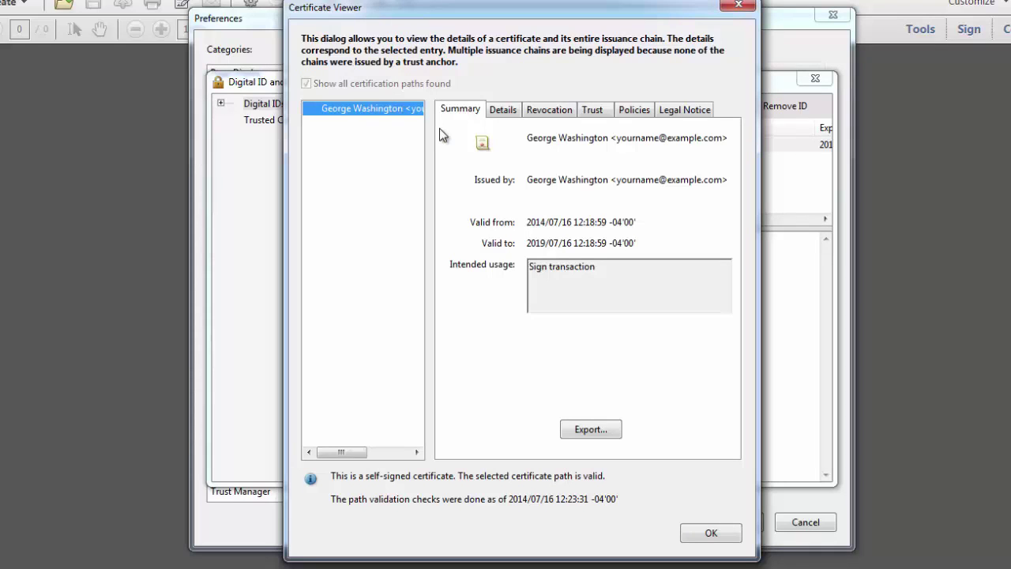
pyautogui.click(506, 115)
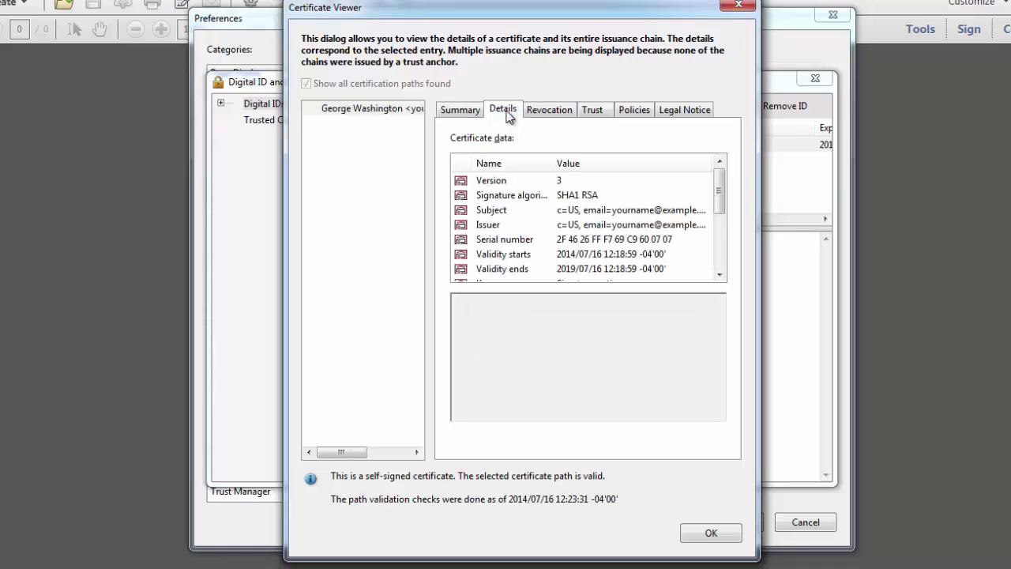
pyautogui.click(544, 116)
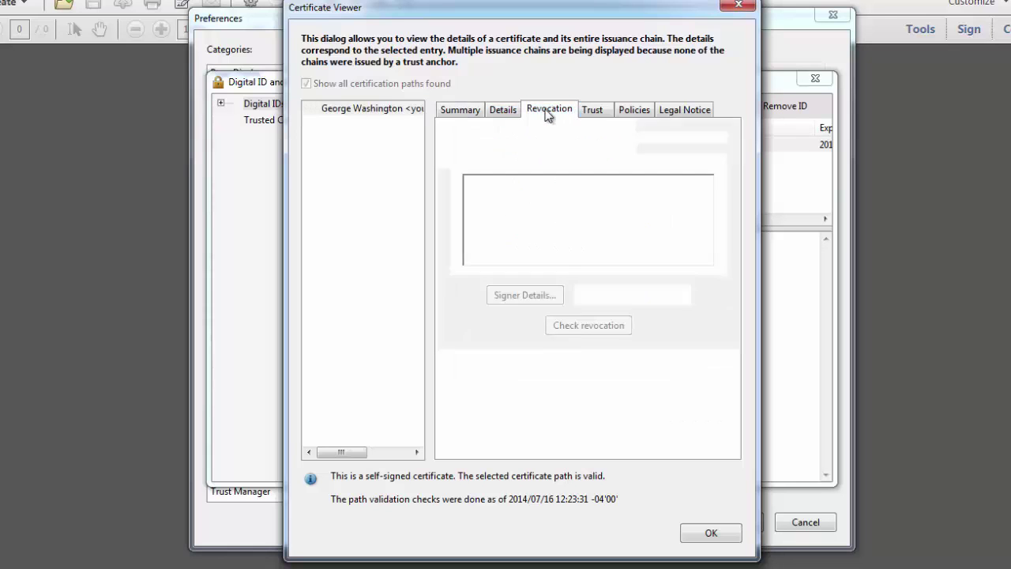
pyautogui.click(596, 111)
pyautogui.click(634, 113)
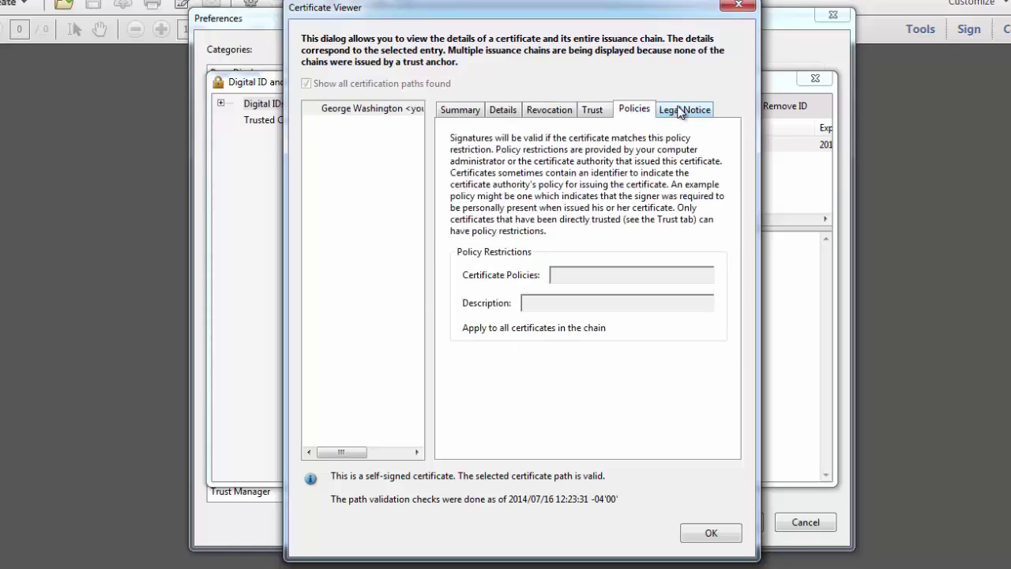
pyautogui.click(684, 112)
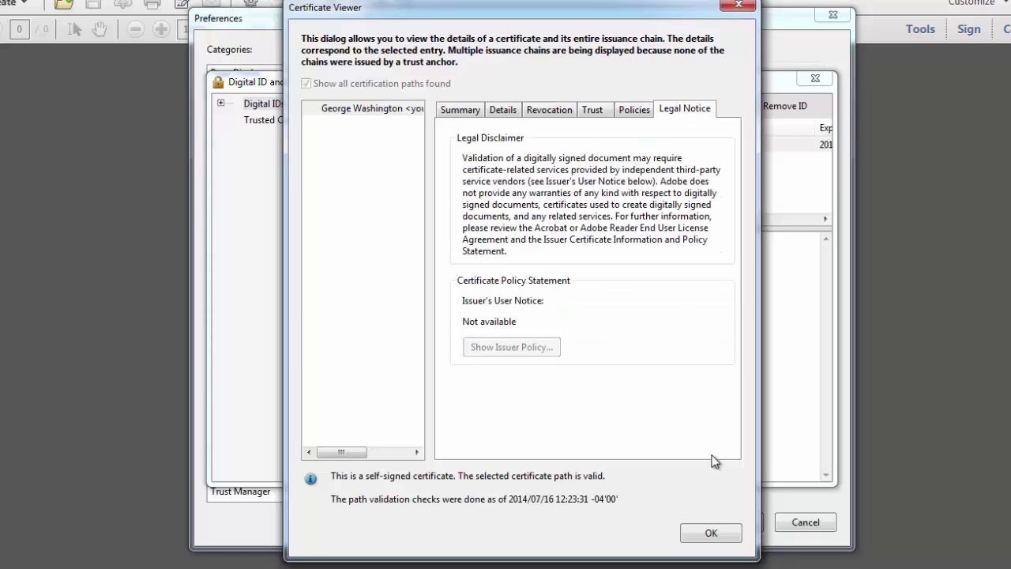
pyautogui.click(724, 537)
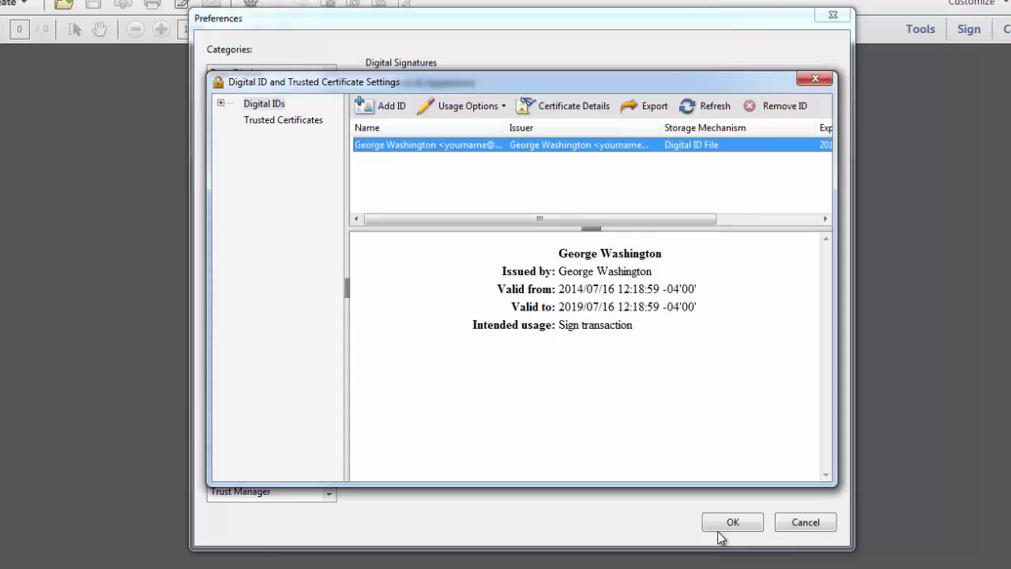
pyautogui.click(816, 79)
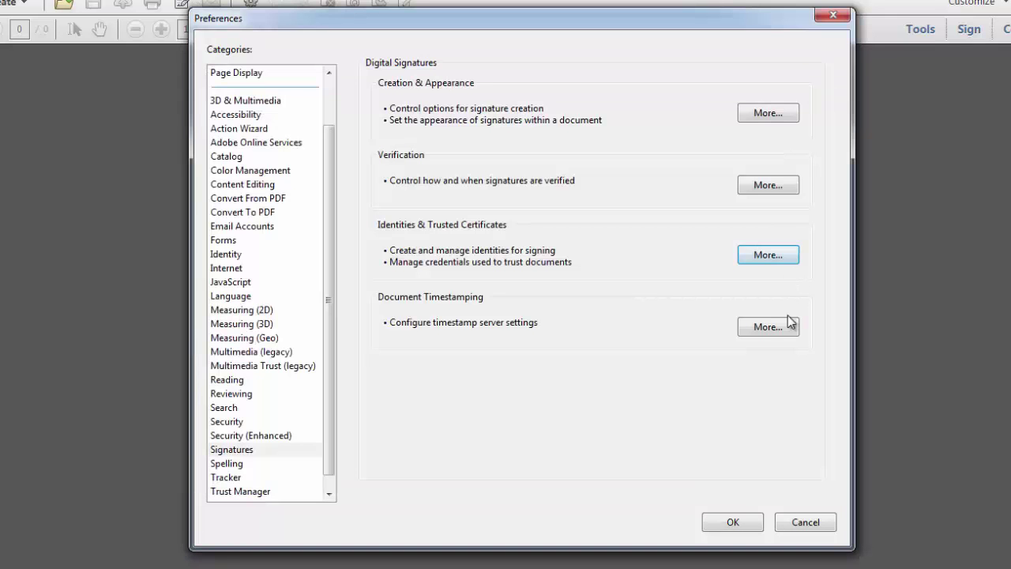
pyautogui.click(733, 522)
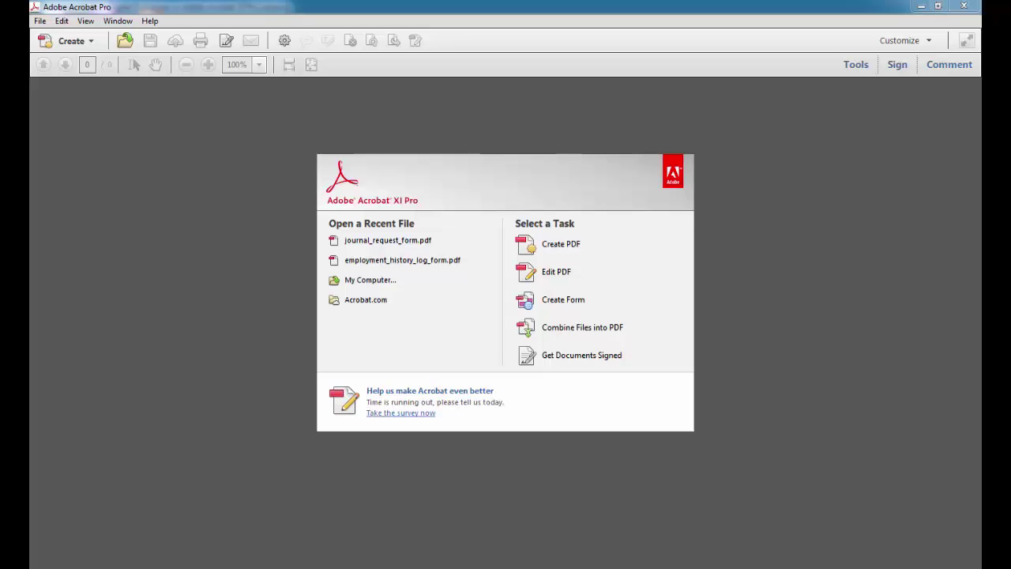
# - Export the digital ID's certificate from the identities and trusted certificates settings to the Documents library as the Acrobat FDF Data Exchange file GeorgeWashington
pyautogui.click(62, 20)
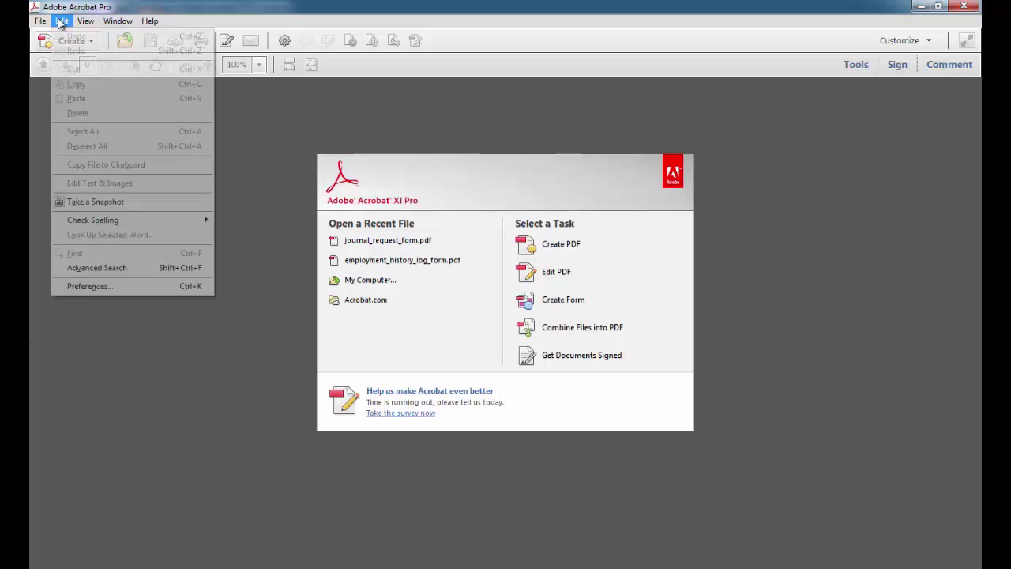
pyautogui.click(168, 290)
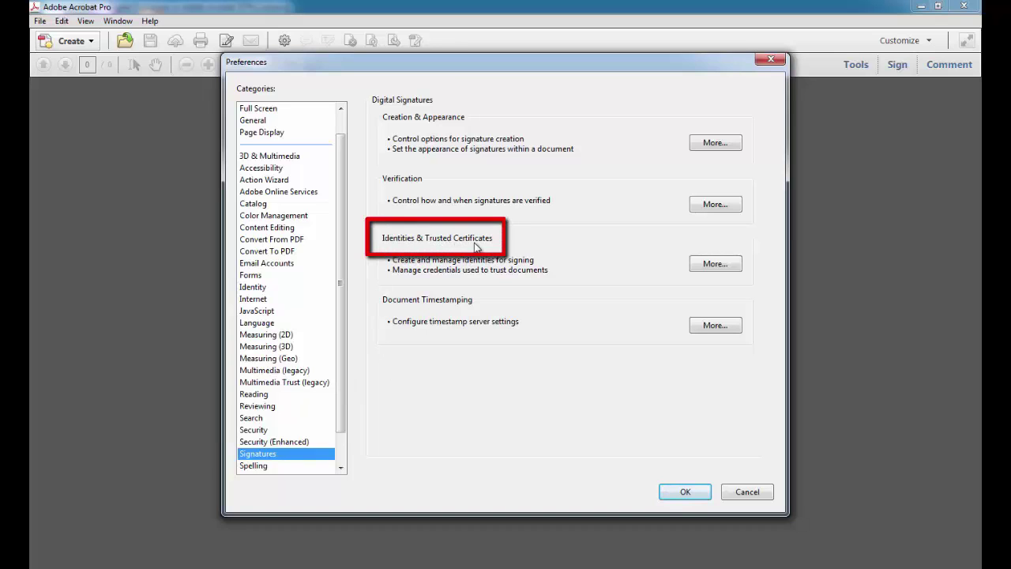
pyautogui.click(714, 264)
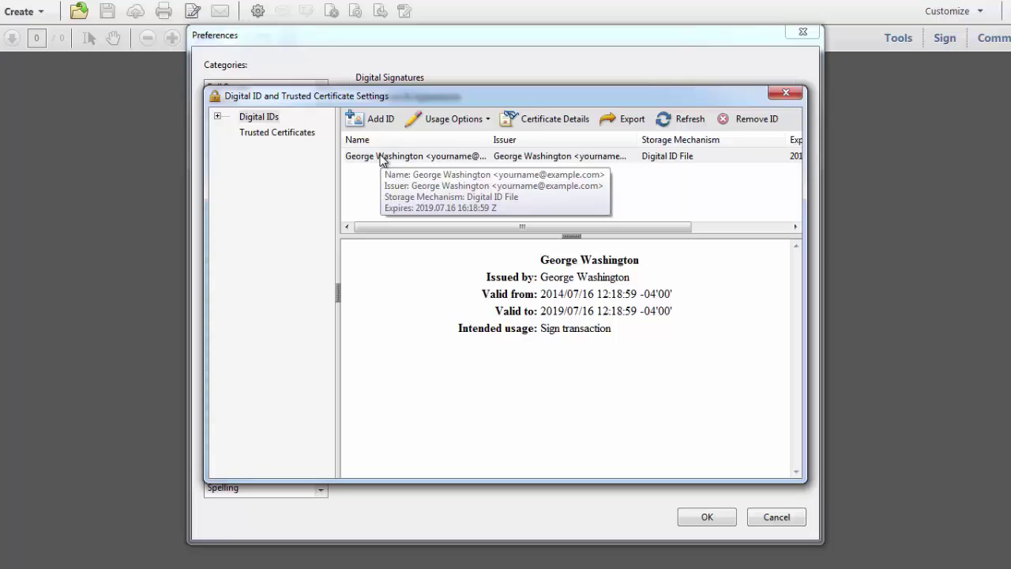
pyautogui.click(383, 156)
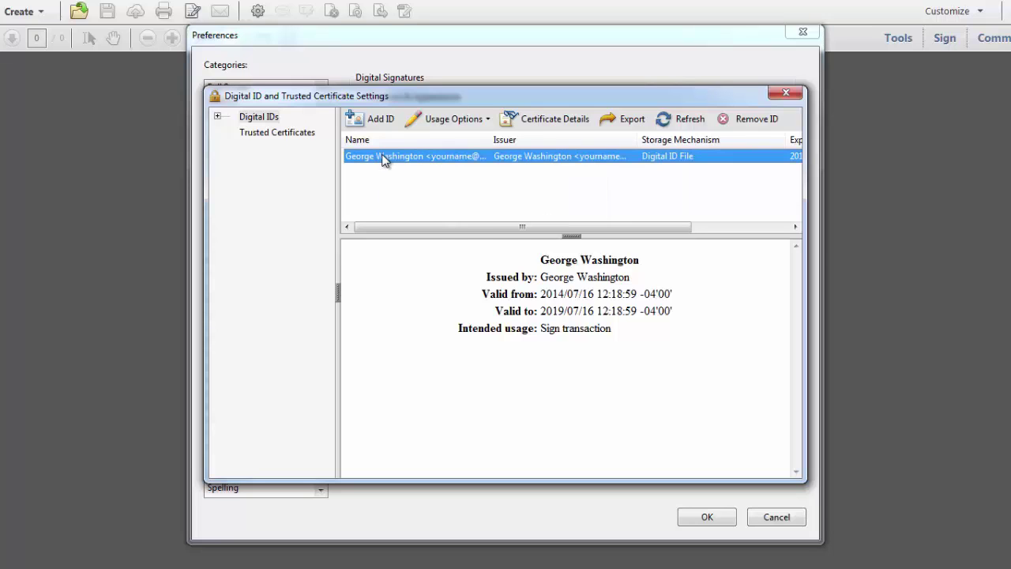
pyautogui.click(621, 122)
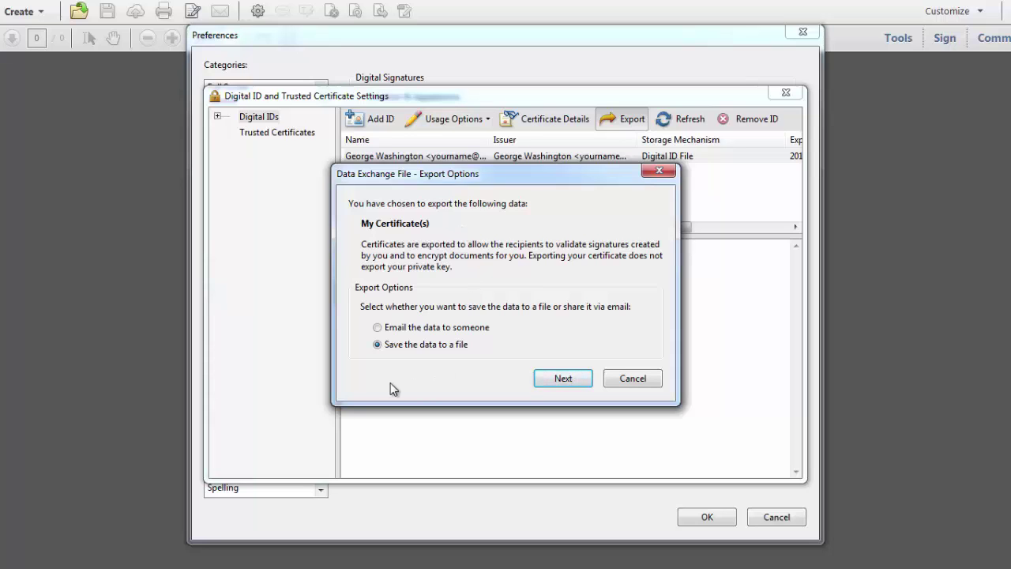
pyautogui.click(563, 378)
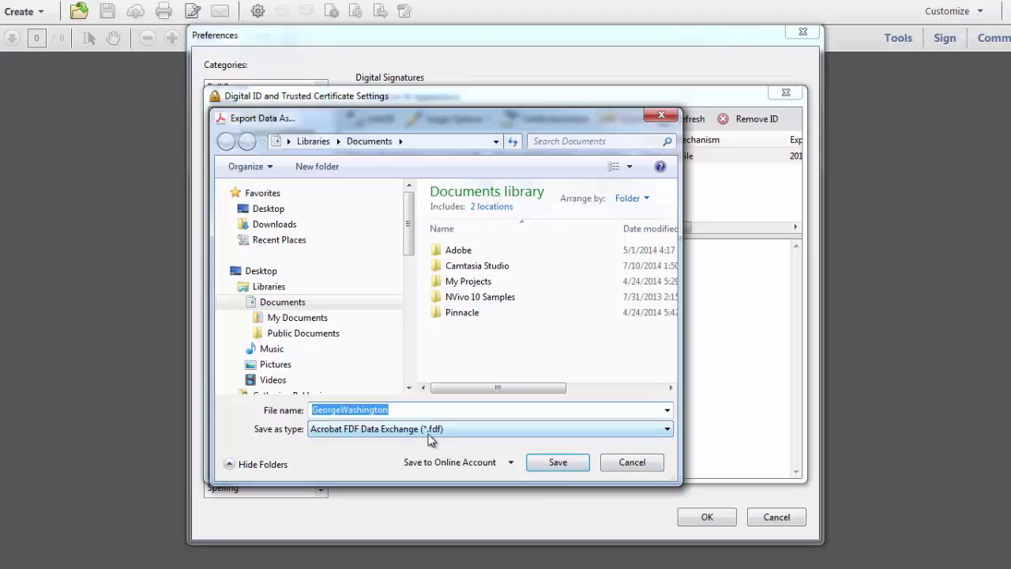
pyautogui.click(558, 462)
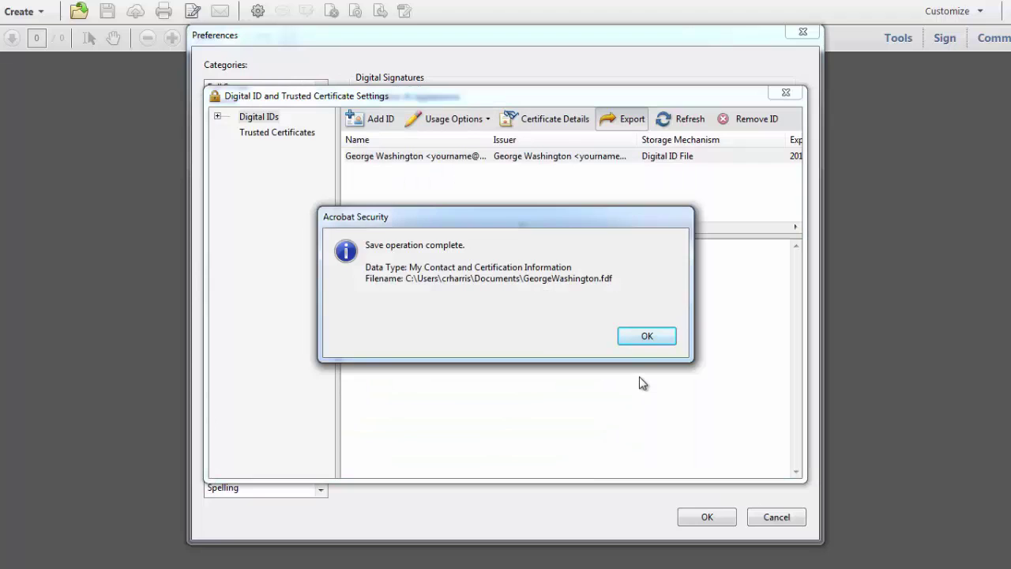
pyautogui.click(646, 337)
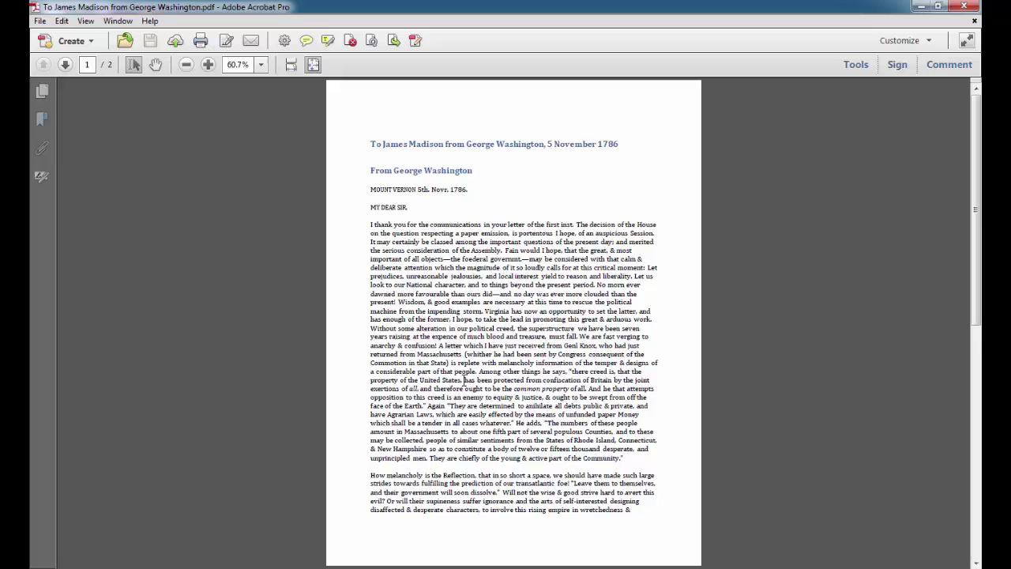
# - Start signing the letter with a certificate, and draw the signature rectangle below the closing name on page 2
pyautogui.moveTo(976, 197); pyautogui.dragTo(968, 394)
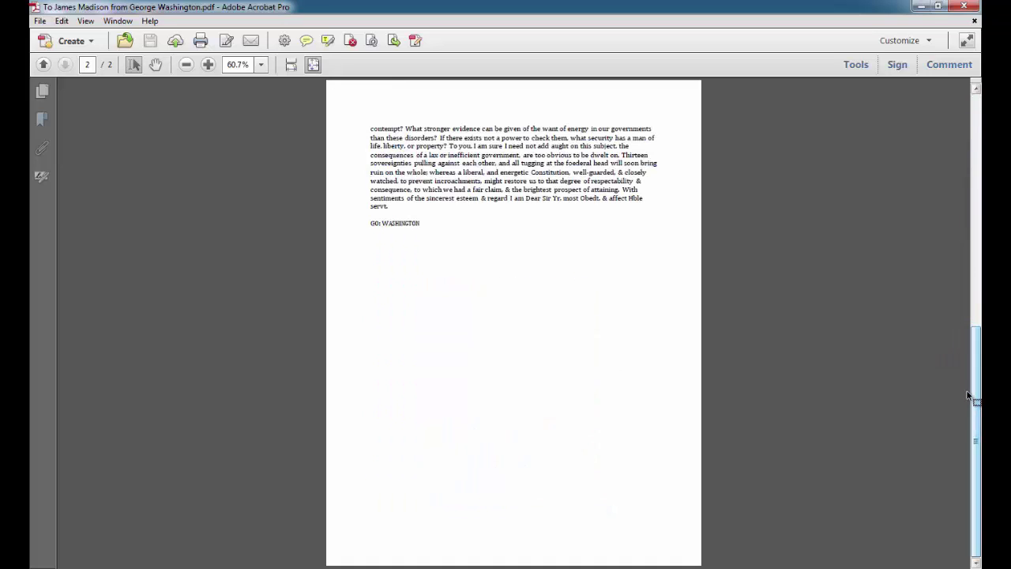
pyautogui.click(898, 66)
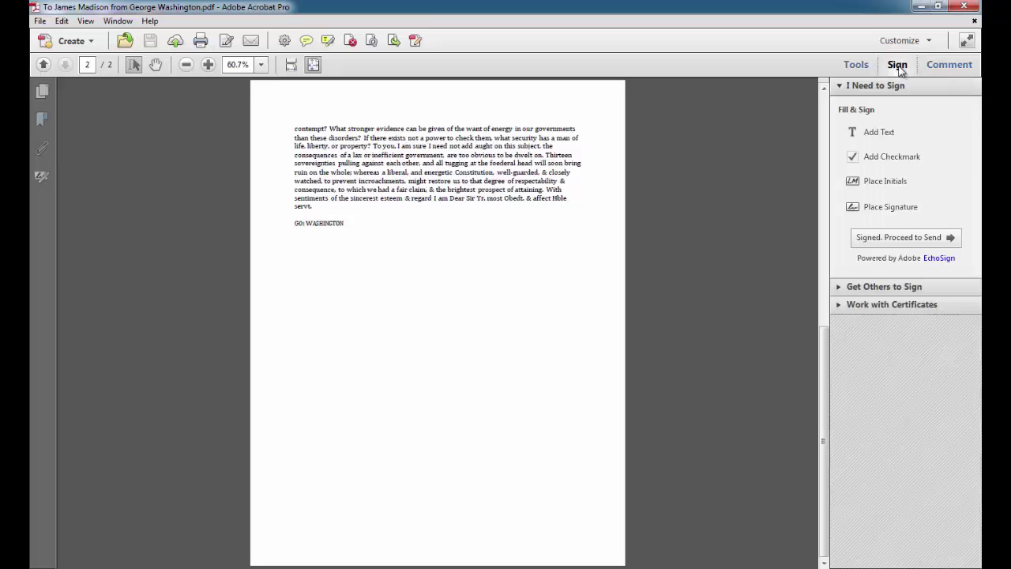
pyautogui.click(876, 310)
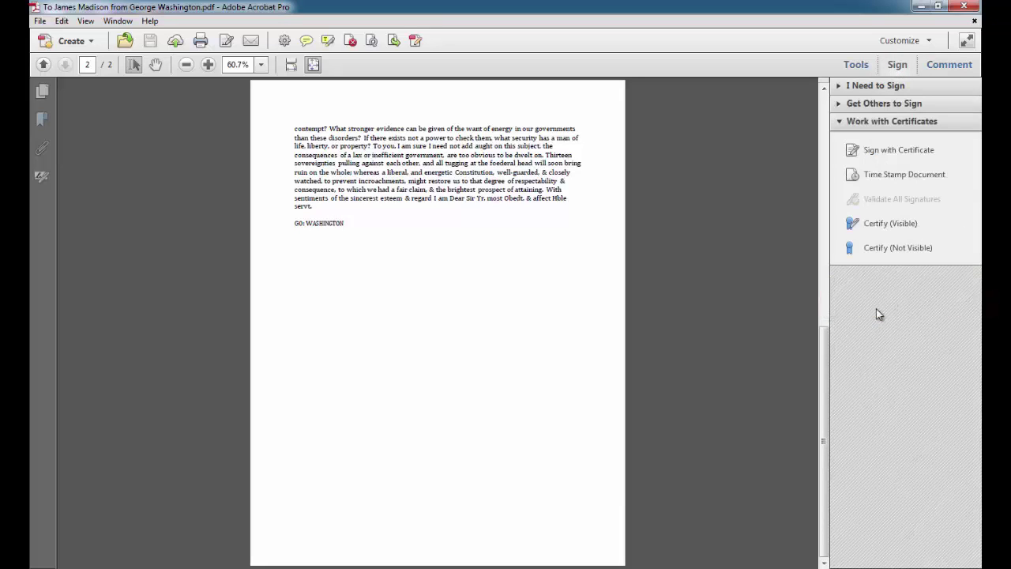
pyautogui.click(888, 157)
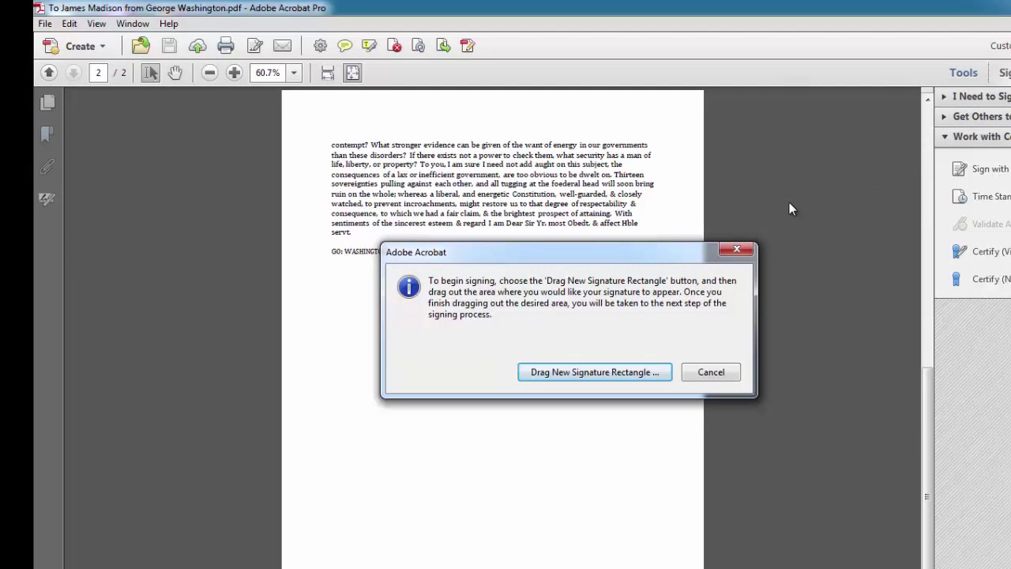
pyautogui.click(559, 375)
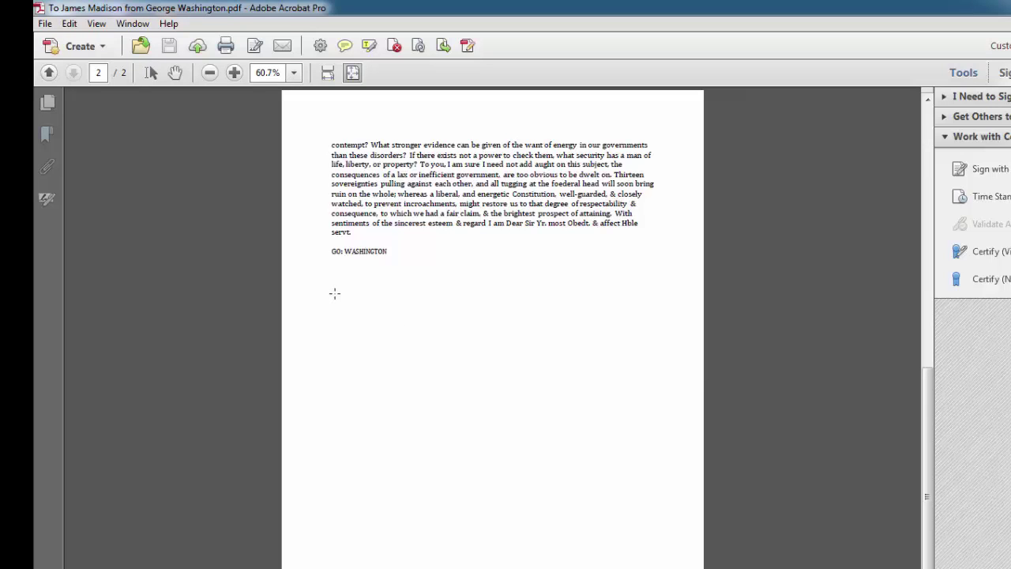
pyautogui.moveTo(334, 293)
pyautogui.mouseDown()
pyautogui.moveTo(409, 337)
pyautogui.moveTo(521, 354)
pyautogui.mouseUp()
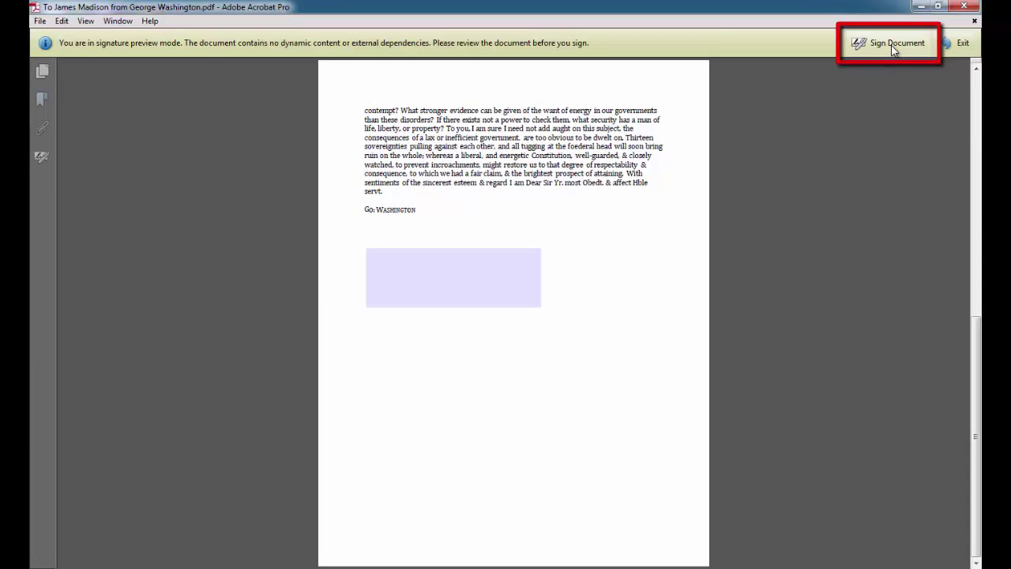
# - Open the signing settings for the document, choose the George Washington digital ID to sign as, and enter its password
pyautogui.click(893, 46)
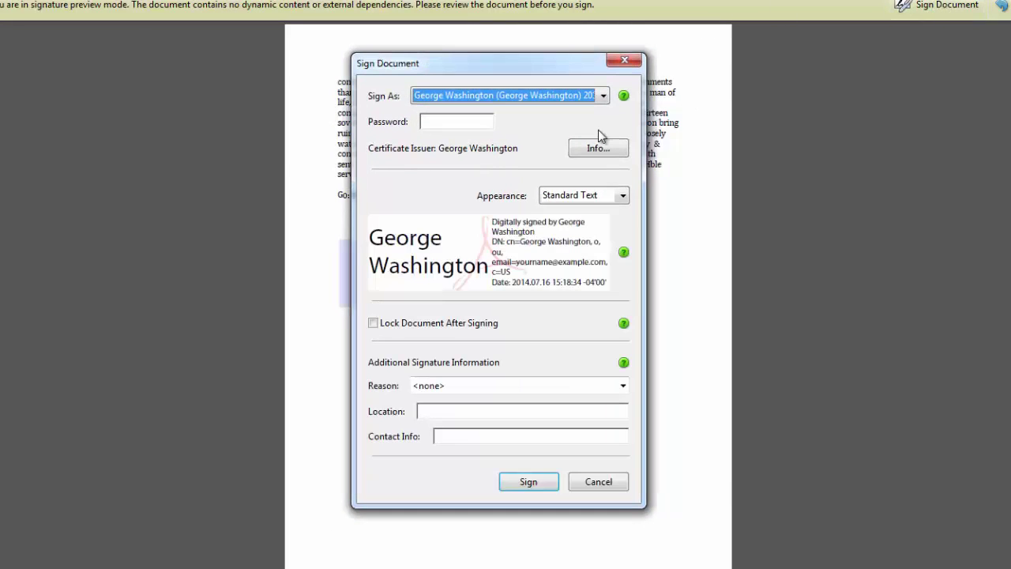
pyautogui.click(602, 96)
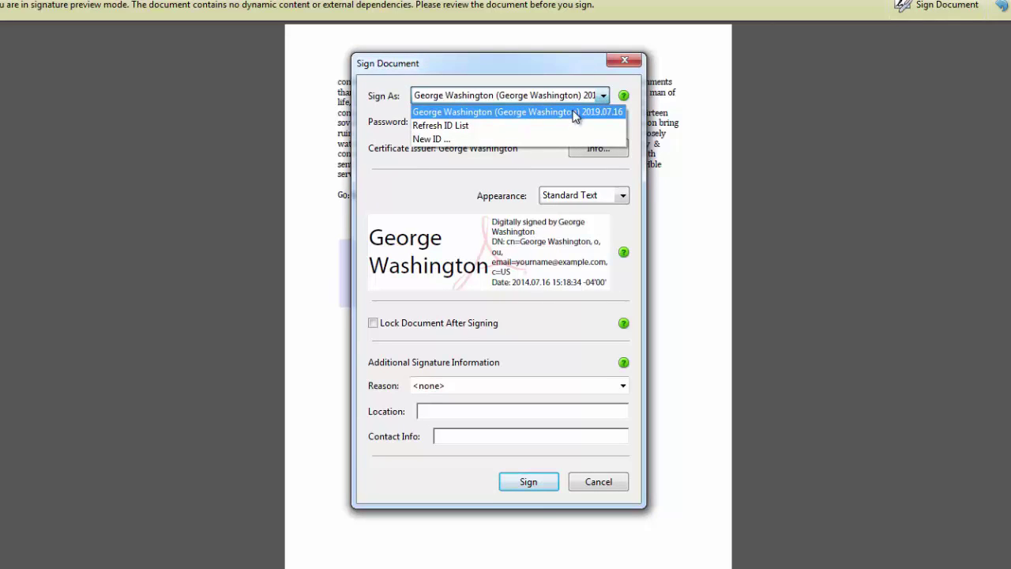
pyautogui.click(575, 112)
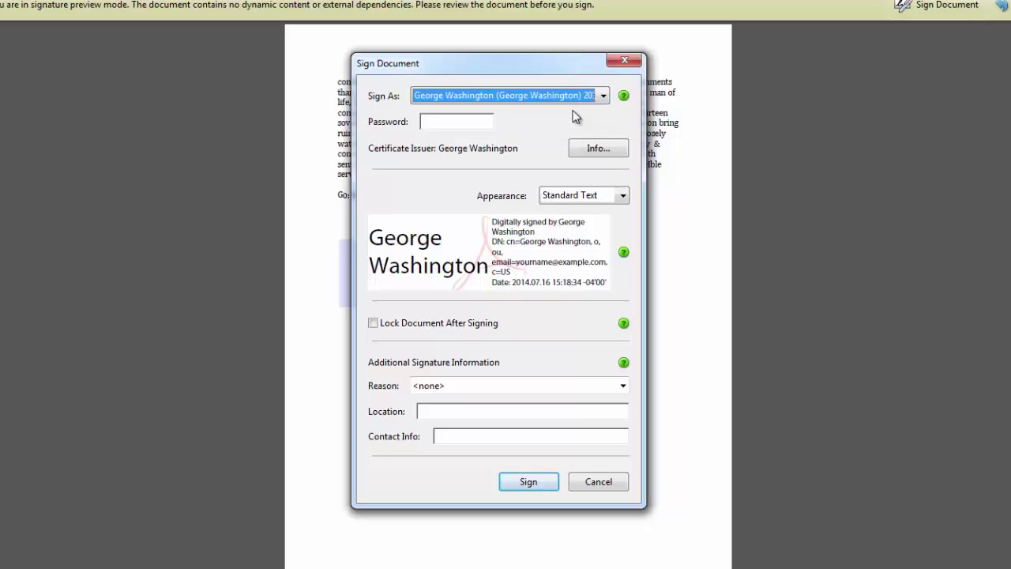
pyautogui.click(472, 125)
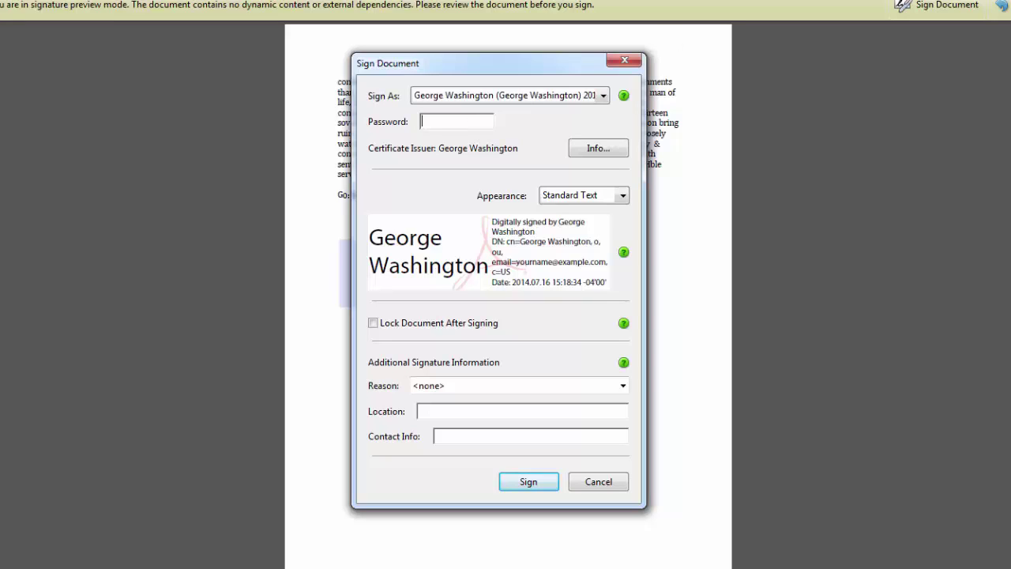
pyautogui.write('************')
# - Set the signature's appearance to "George Washington signature" and its reason to "I am the author of this document"
pyautogui.click(623, 196)
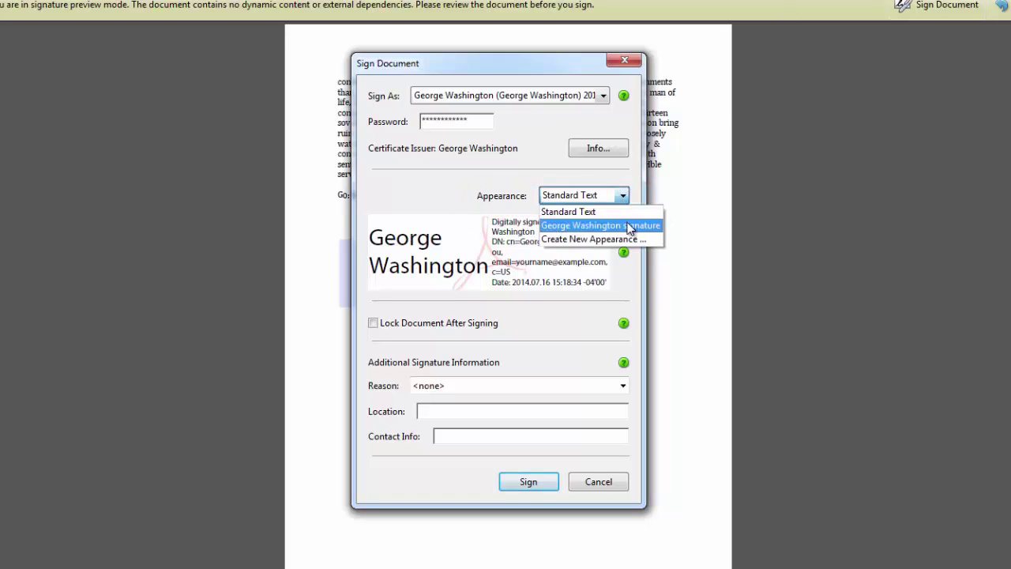
pyautogui.click(629, 226)
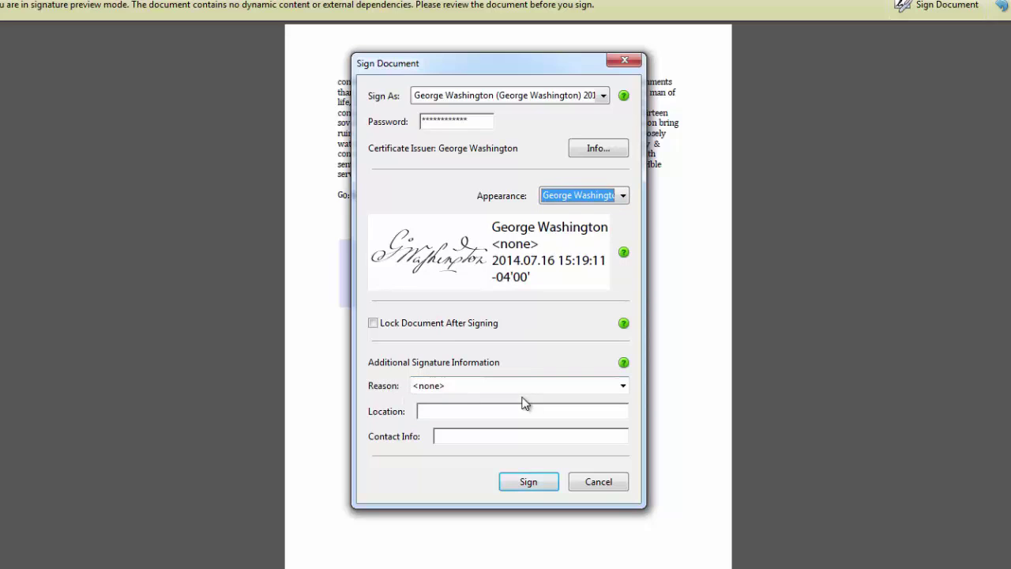
pyautogui.click(624, 386)
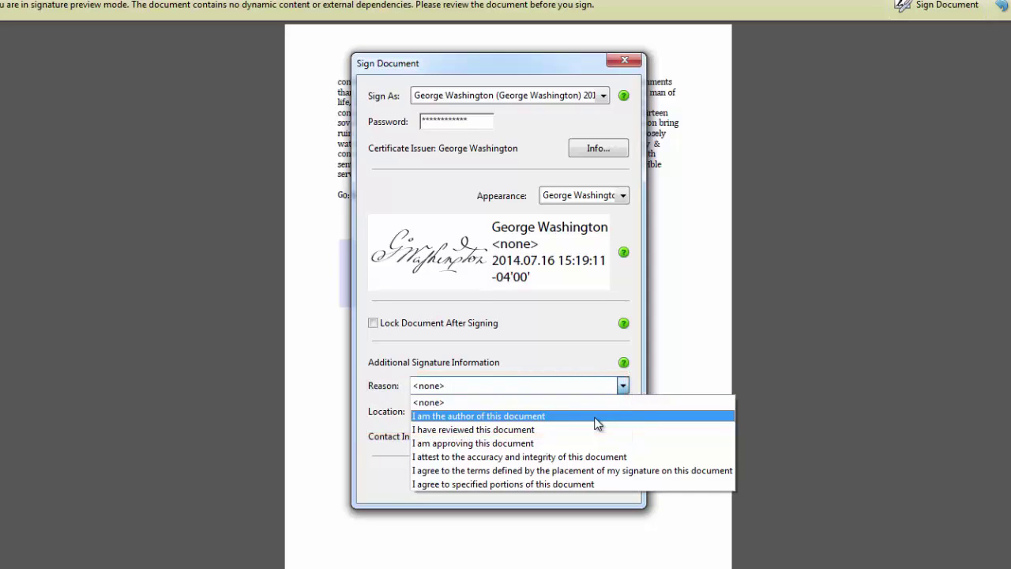
pyautogui.click(596, 416)
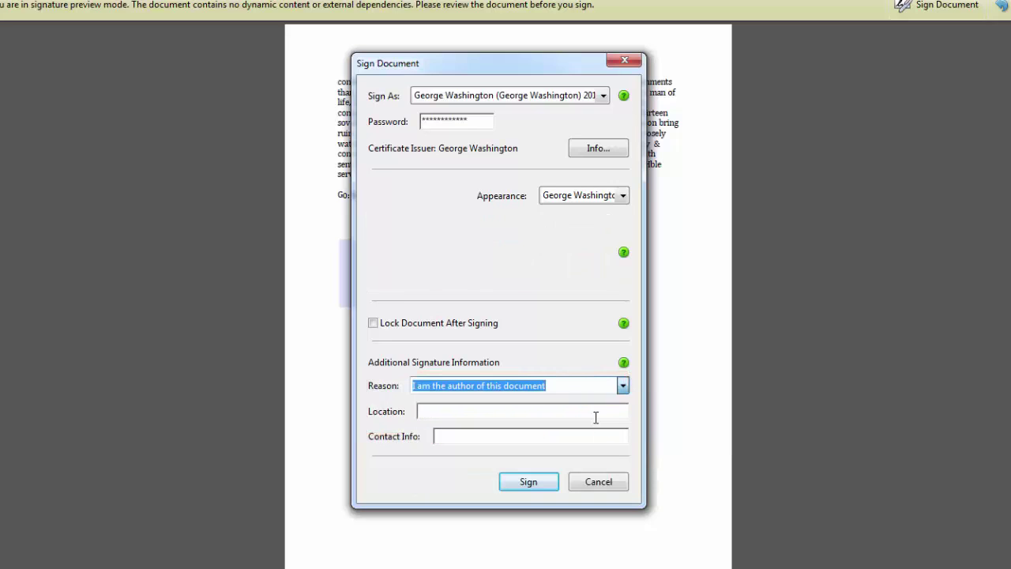
# - Sign the letter, save it in the Documents library as To James Madison from George Washington_signed, and close it
pyautogui.click(540, 485)
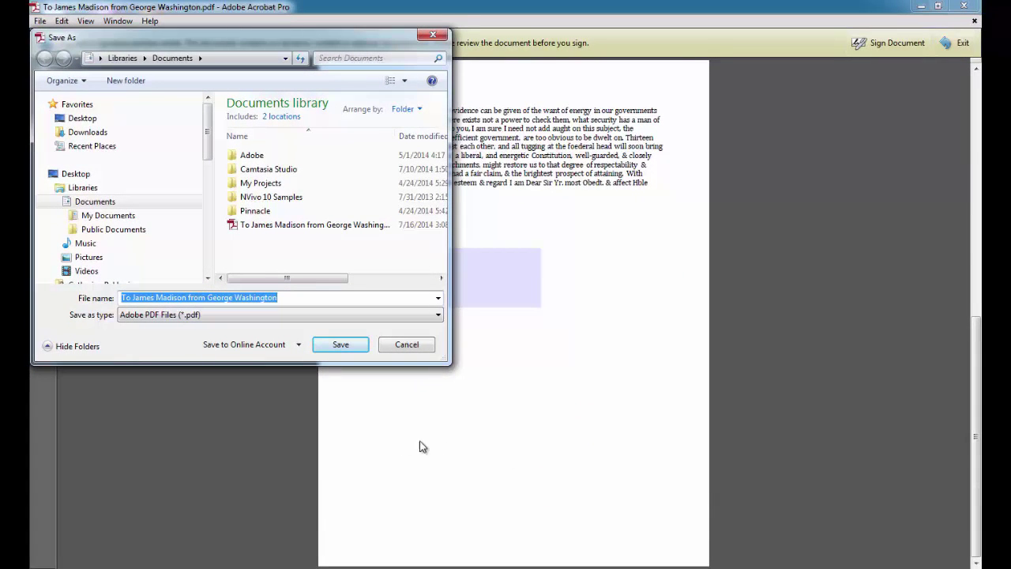
pyautogui.click(328, 297)
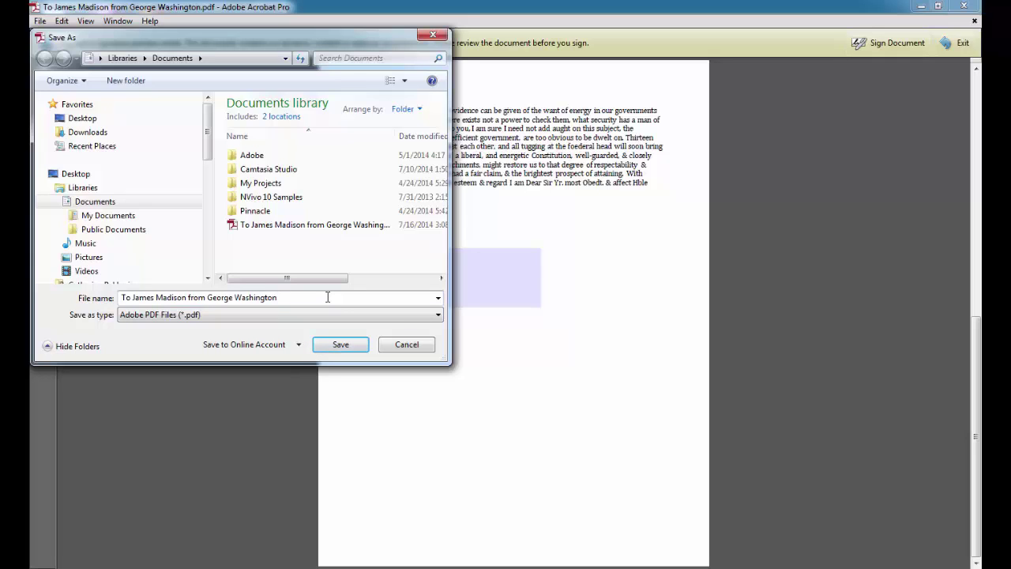
pyautogui.write('_signed')
pyautogui.click(338, 343)
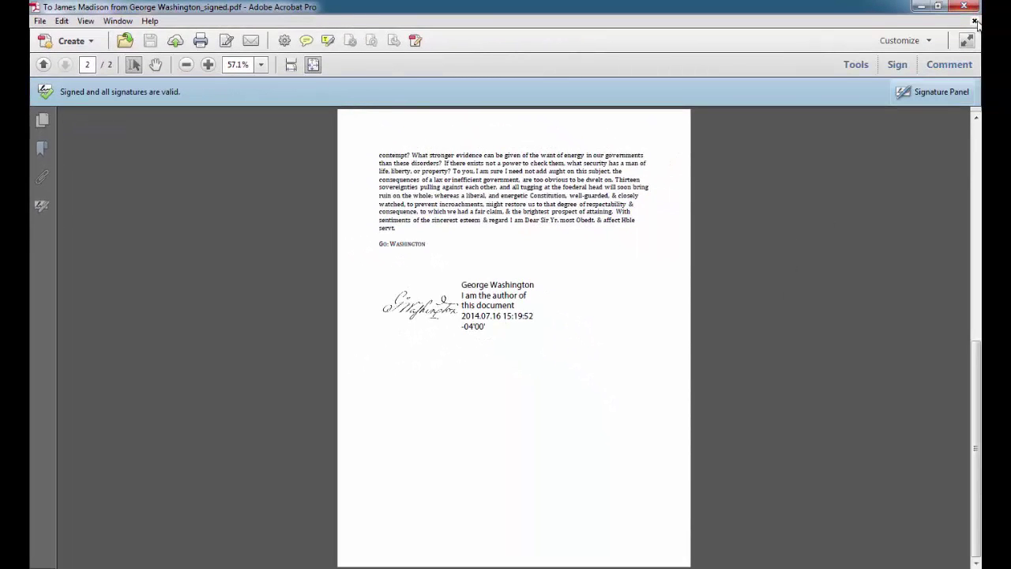
pyautogui.click(976, 22)
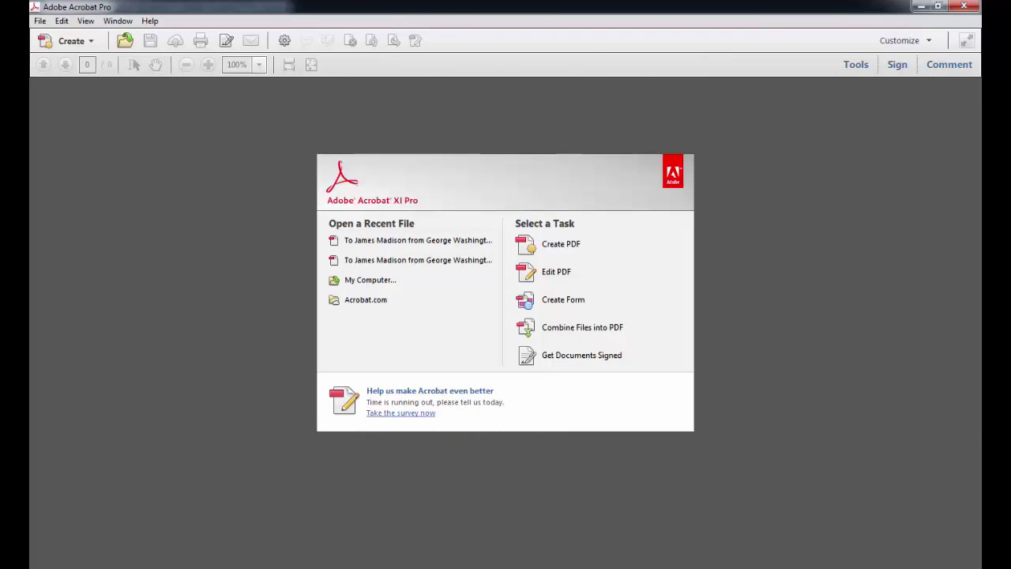
# - Review the digital signature verification preferences, including the behavior when verifying, and accept them as they are
pyautogui.click(62, 22)
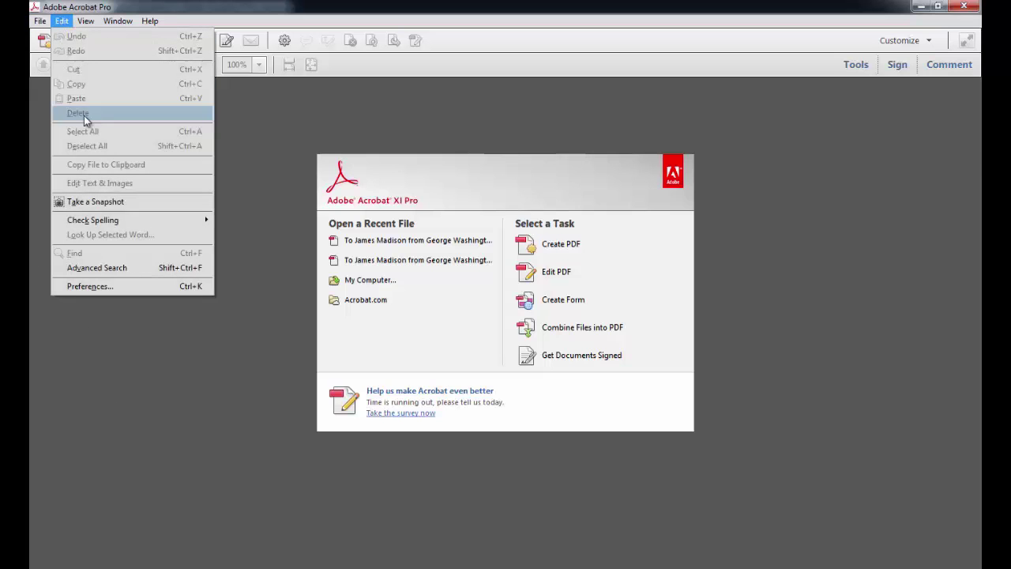
pyautogui.click(149, 285)
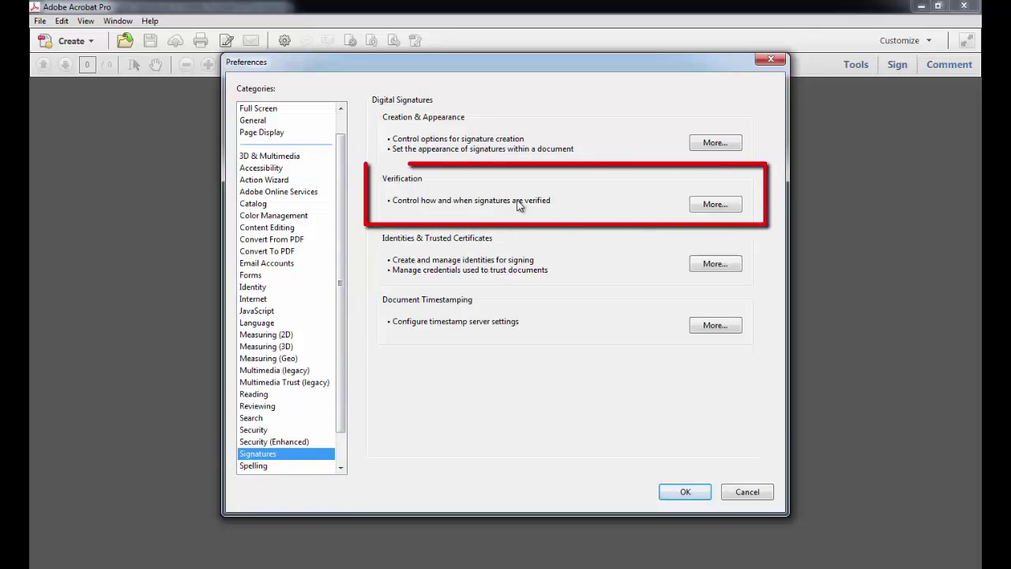
pyautogui.click(725, 205)
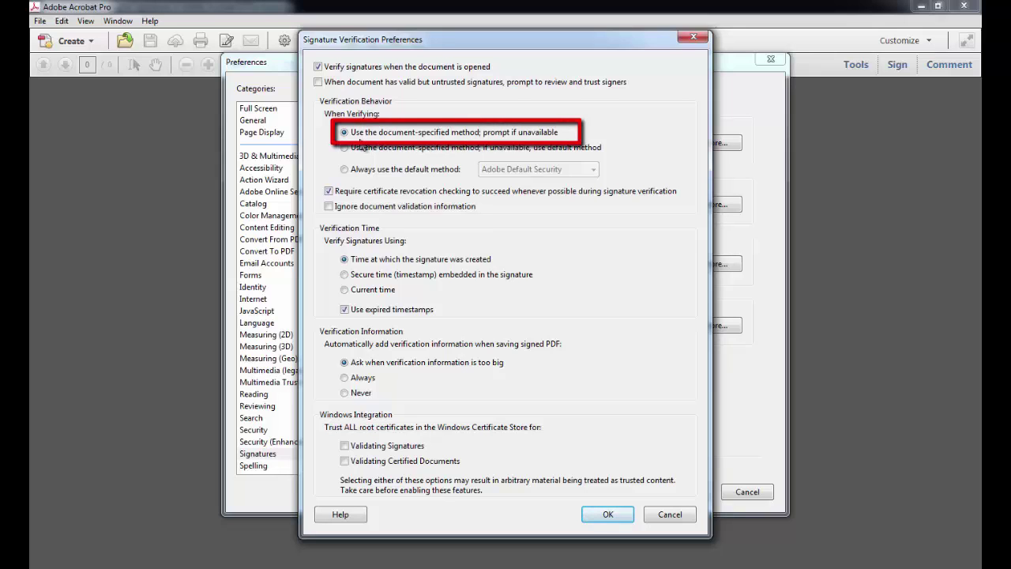
pyautogui.click(608, 514)
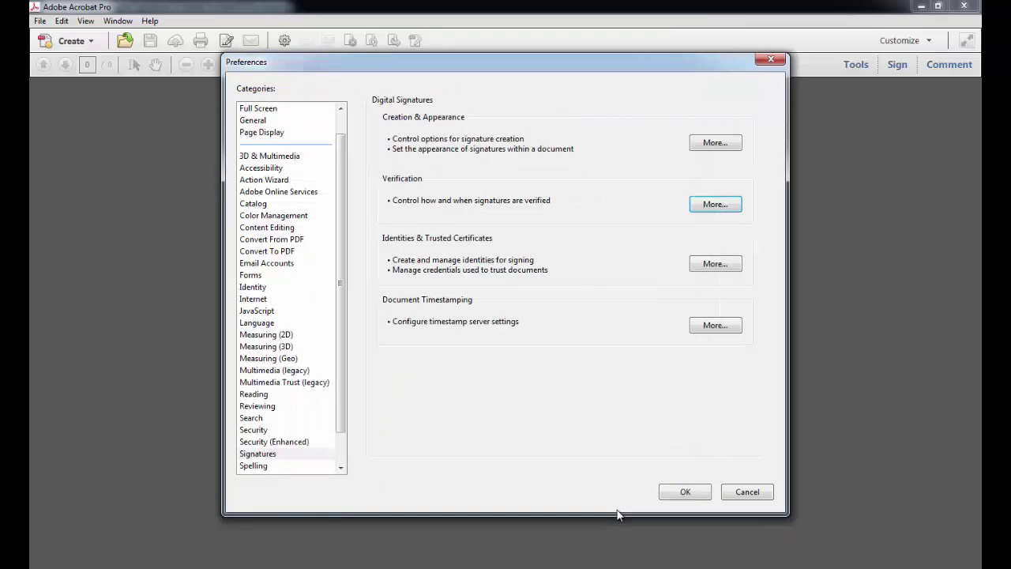
pyautogui.click(685, 490)
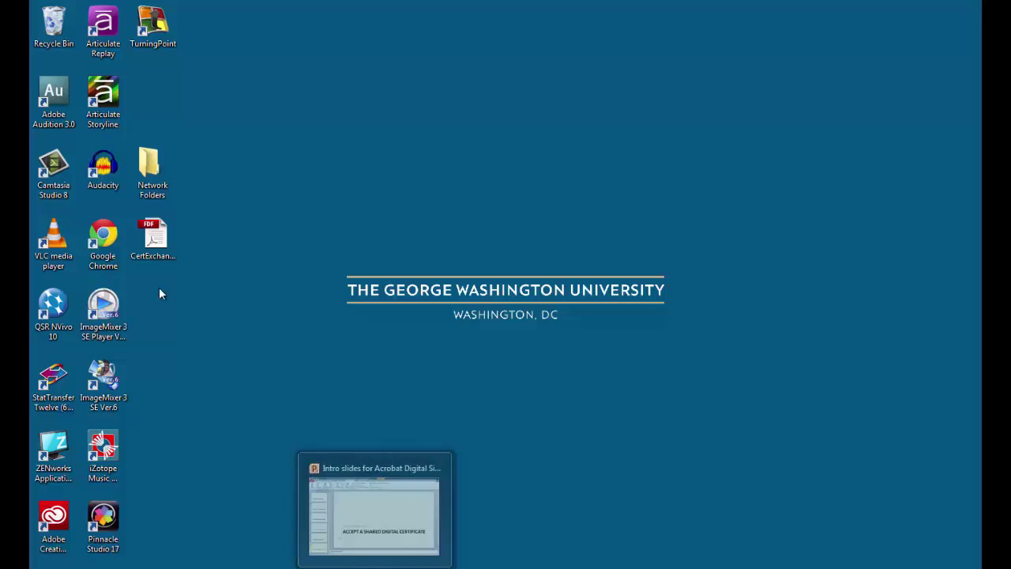
# - Open the CertExchange FDF file from the desktop and bring up the trust settings for James Madison's contact certificate
pyautogui.click(154, 239)
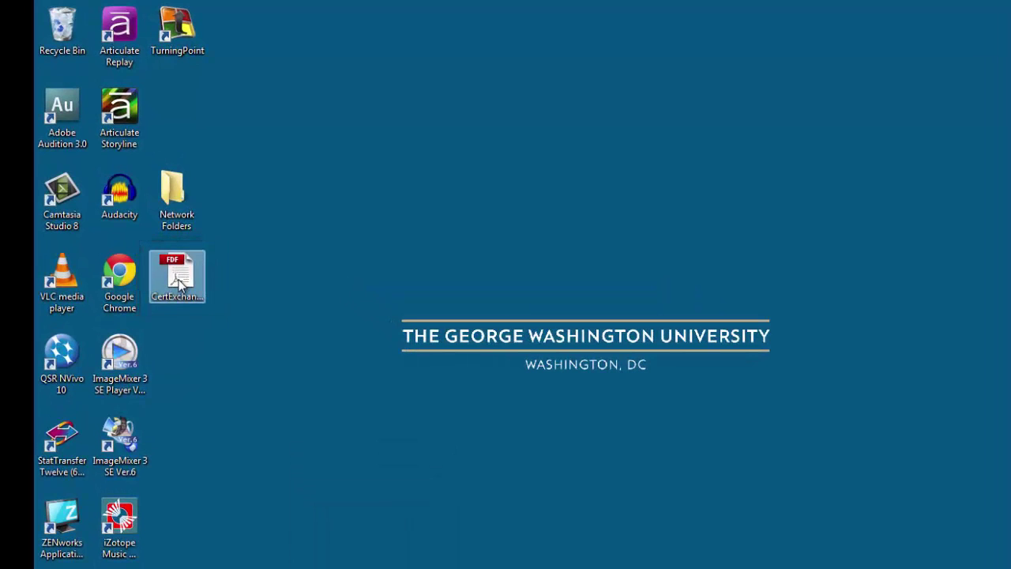
pyautogui.doubleClick(180, 285)
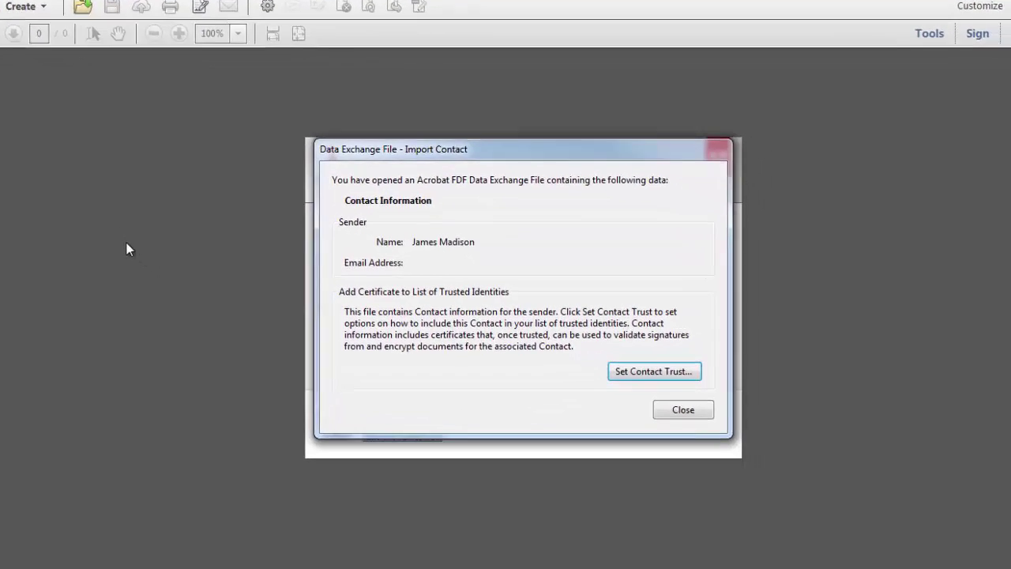
pyautogui.click(636, 357)
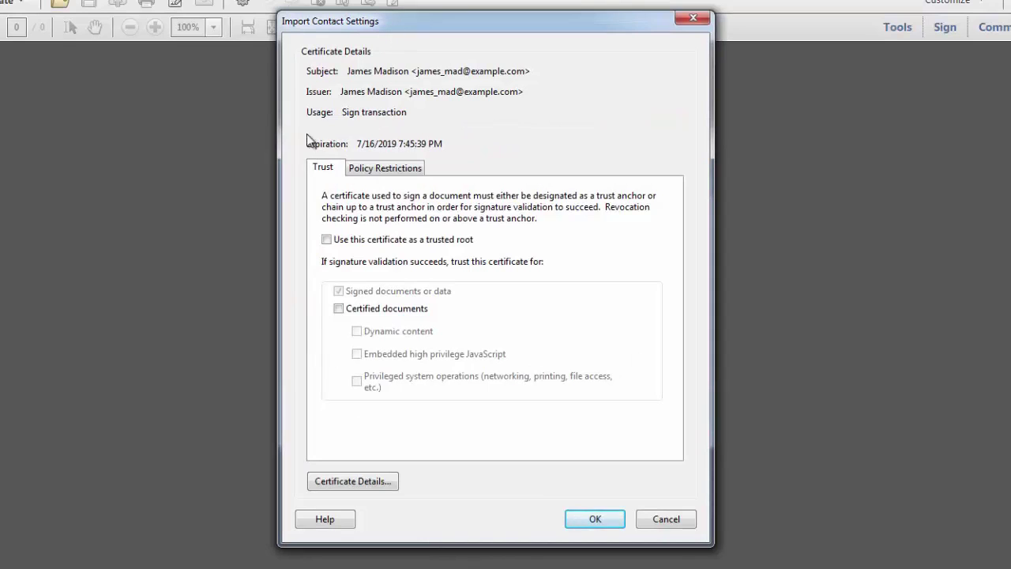
# - Use the certificate as a trusted root, trust it for certified documents as well, and complete the contact import
pyautogui.click(326, 240)
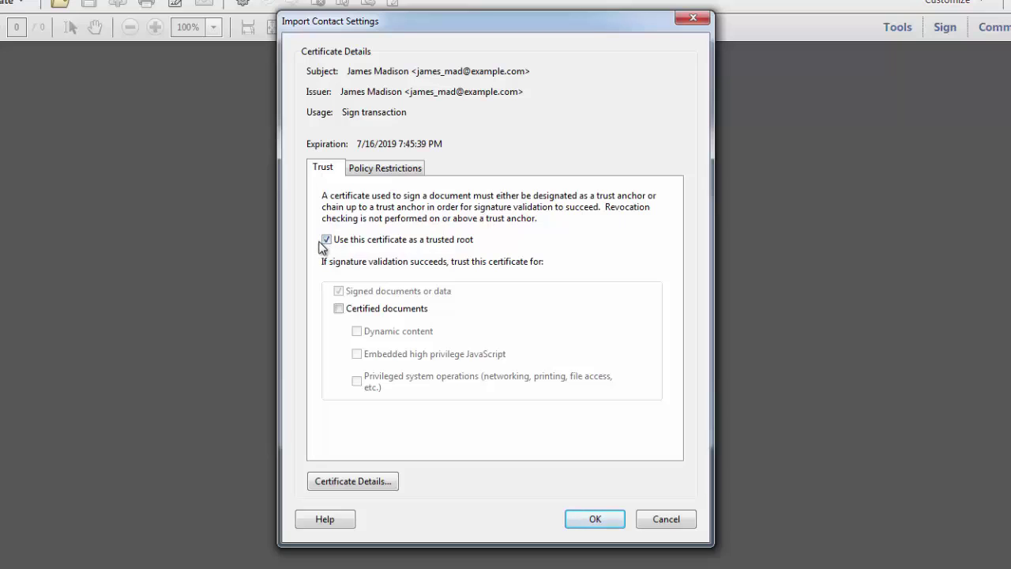
pyautogui.click(339, 309)
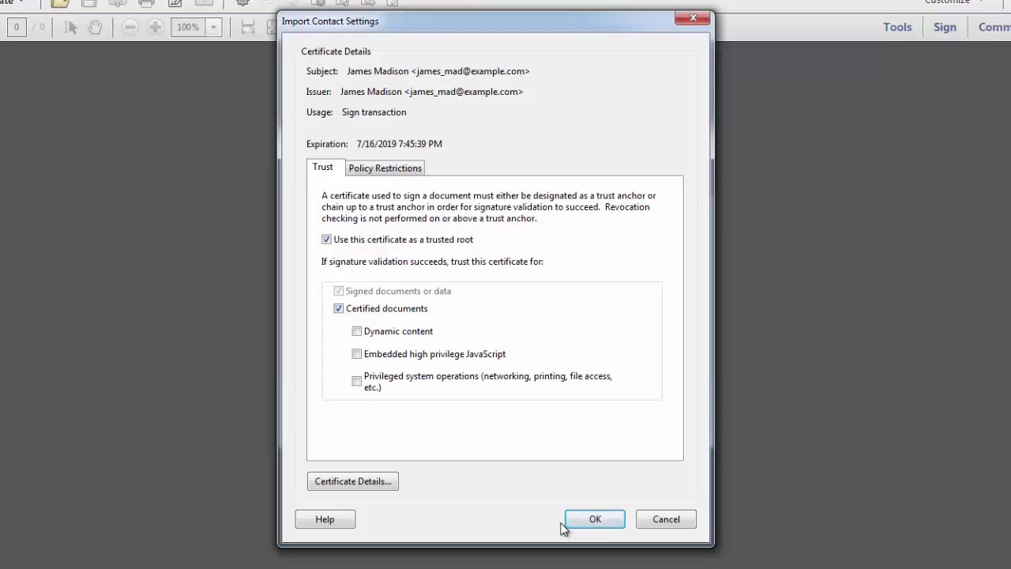
pyautogui.click(596, 521)
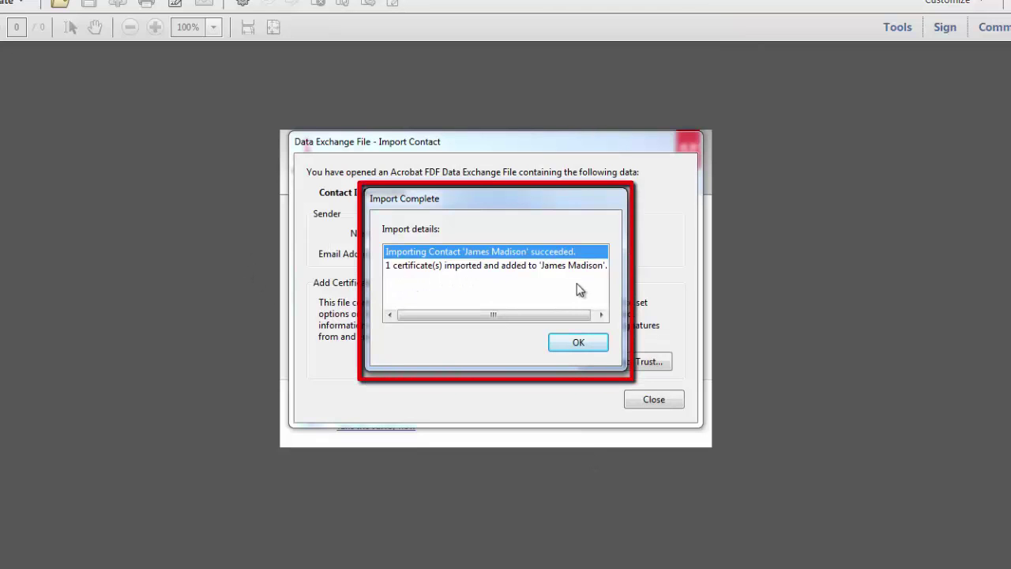
pyautogui.click(603, 350)
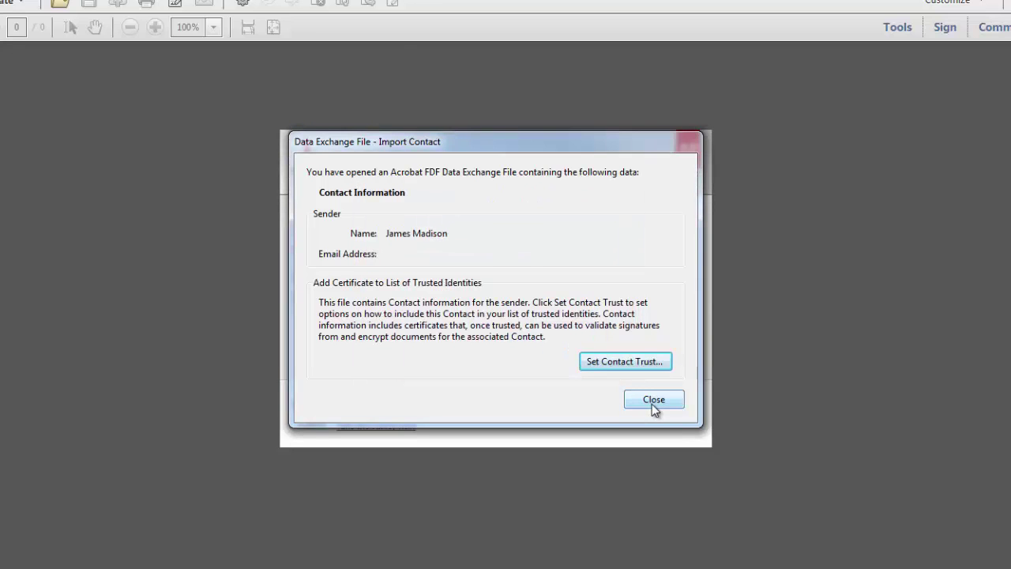
pyautogui.click(653, 401)
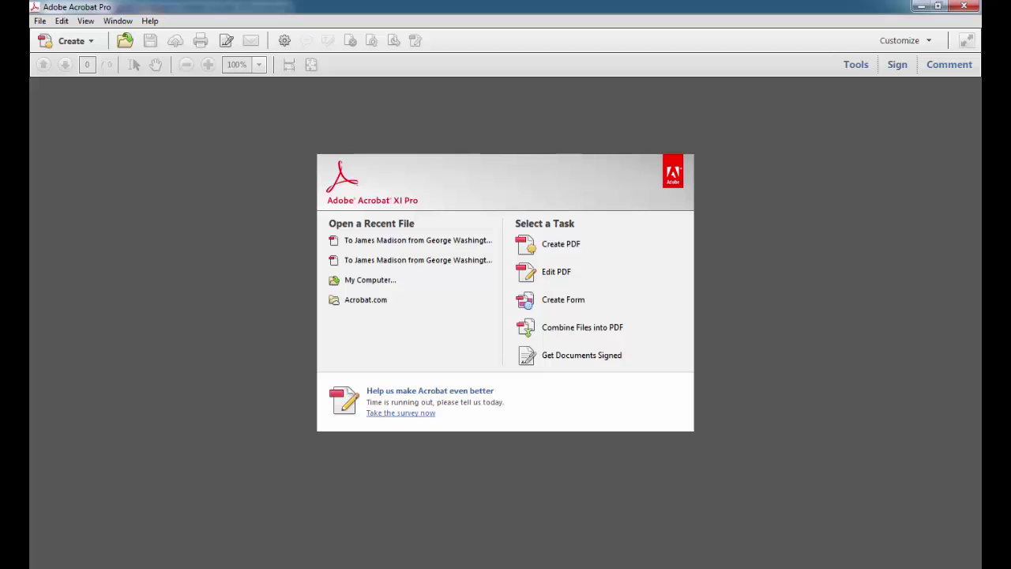
# - Open James_Madison_to _George_Washington_signed from the Documents library and examine the signature on page 3
pyautogui.click(40, 21)
pyautogui.click(53, 37)
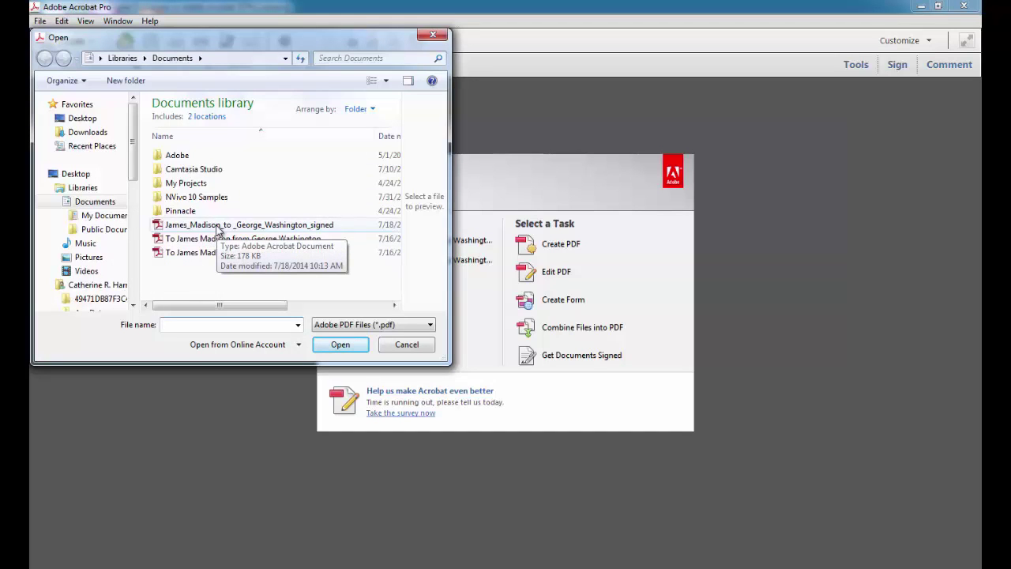
pyautogui.doubleClick(218, 227)
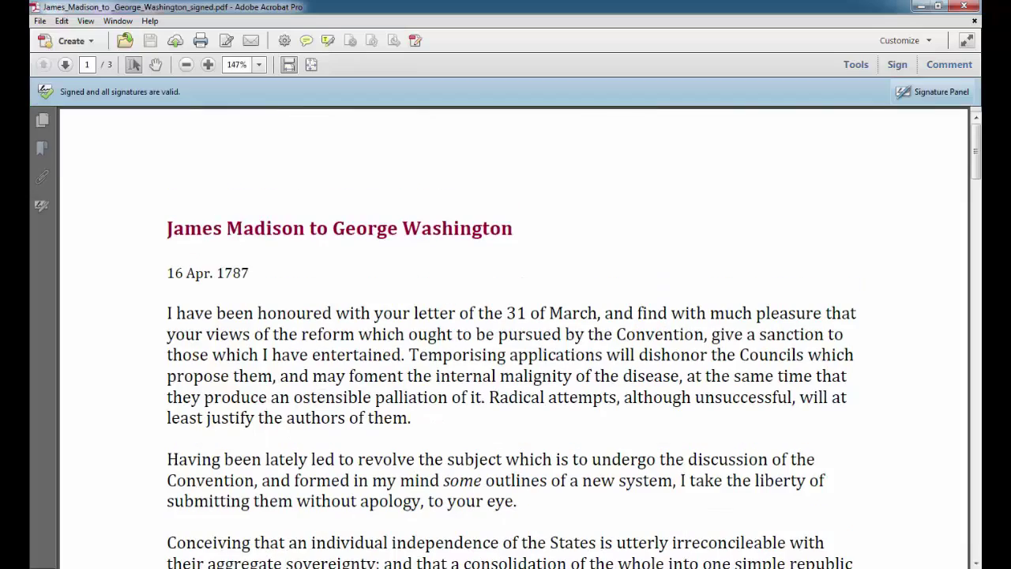
pyautogui.moveTo(974, 177); pyautogui.dragTo(937, 496)
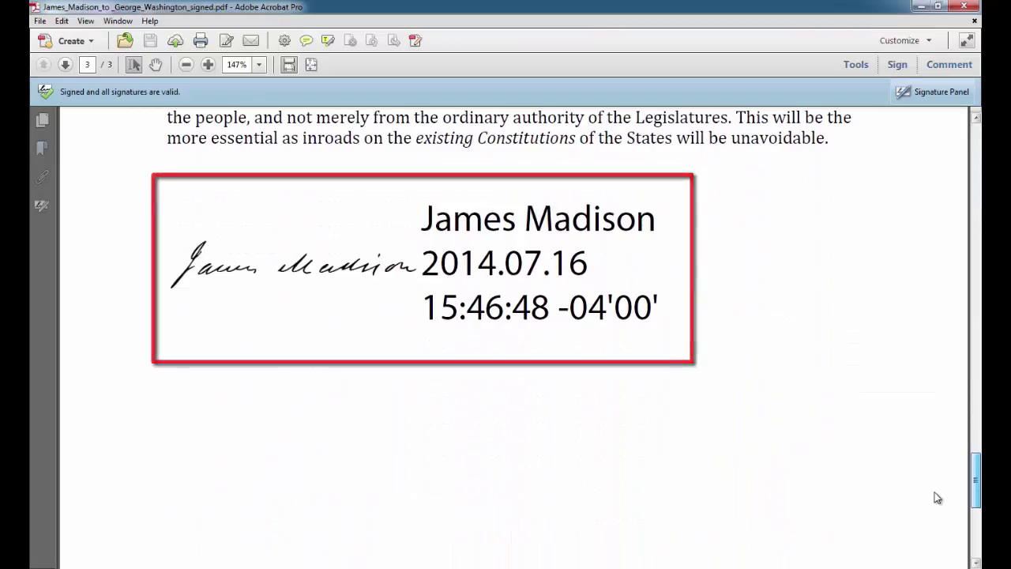
pyautogui.moveTo(976, 466); pyautogui.dragTo(977, 158)
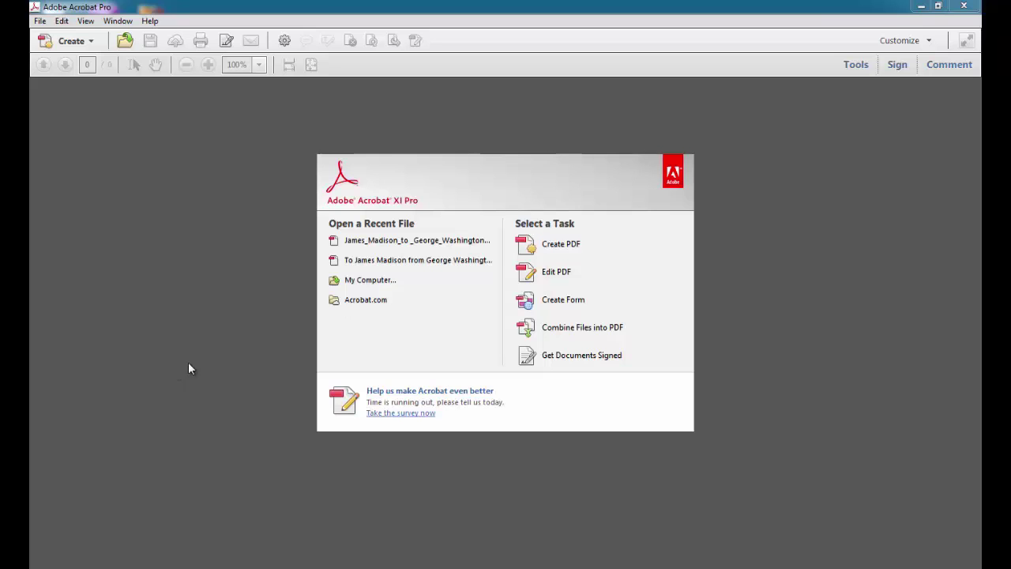
# - Reopen the recent file James_Madison_to _George_Washington_signed, validate its signature manually, and close the document
pyautogui.click(408, 240)
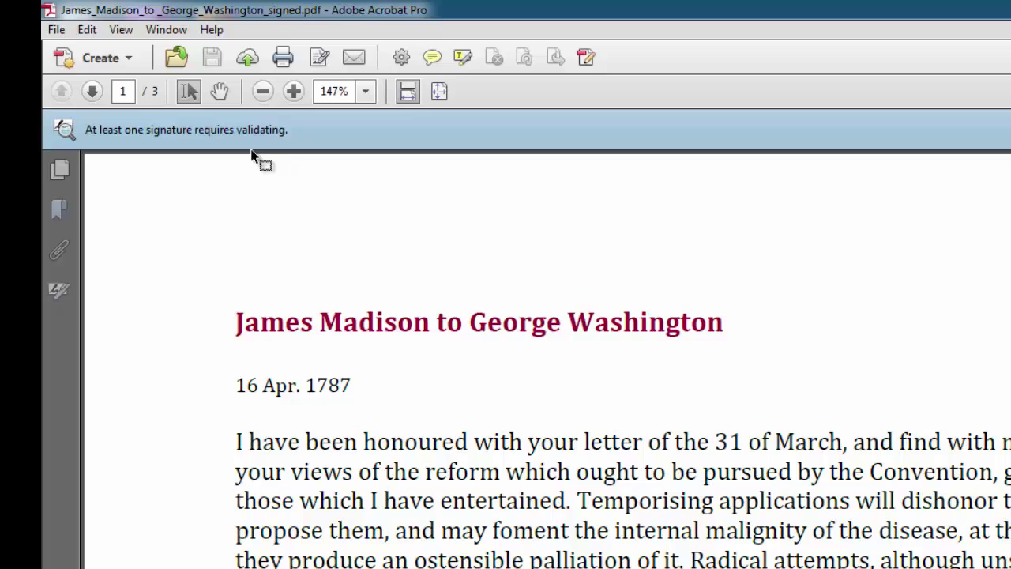
pyautogui.click(58, 294)
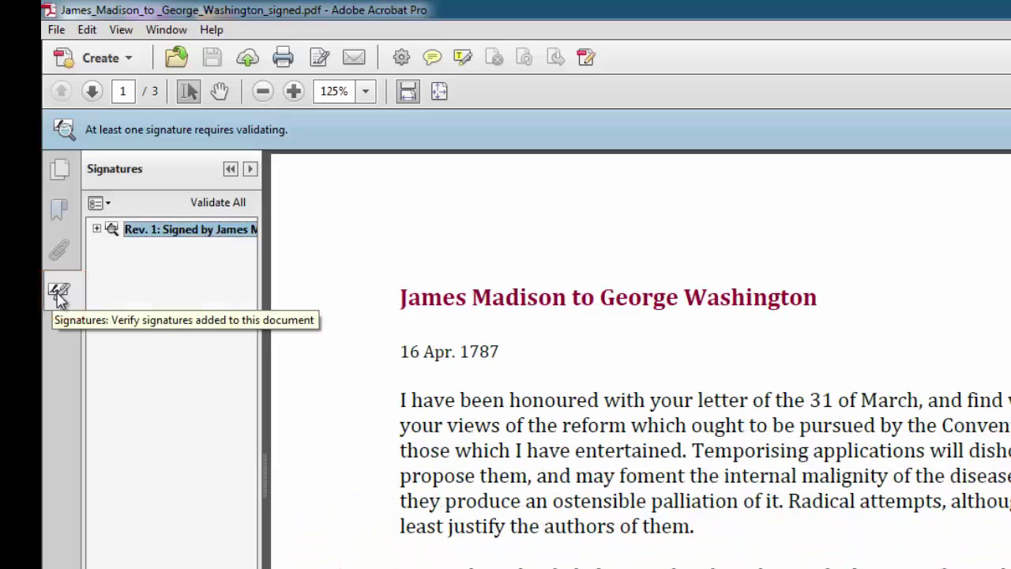
pyautogui.click(146, 239)
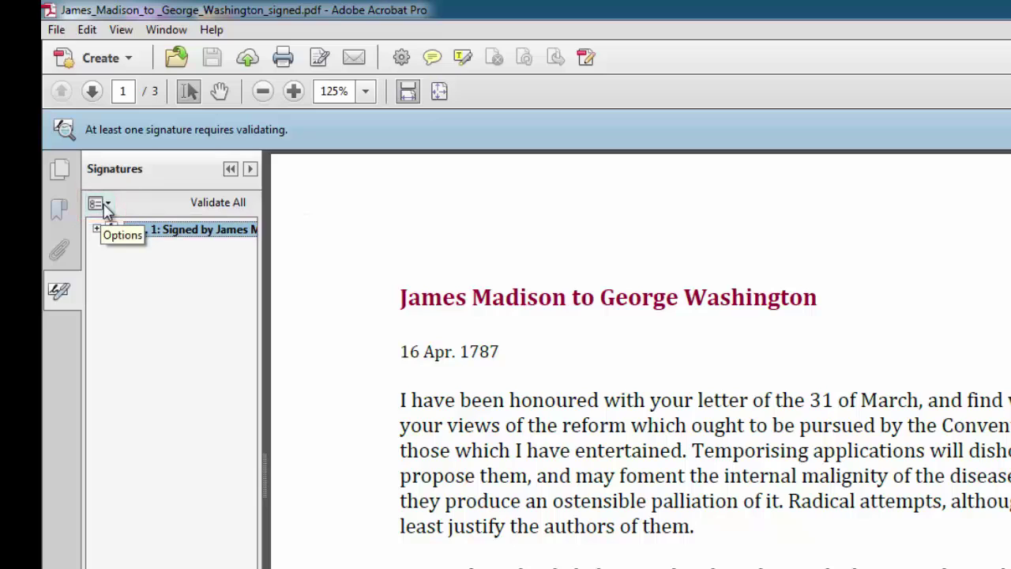
pyautogui.click(105, 205)
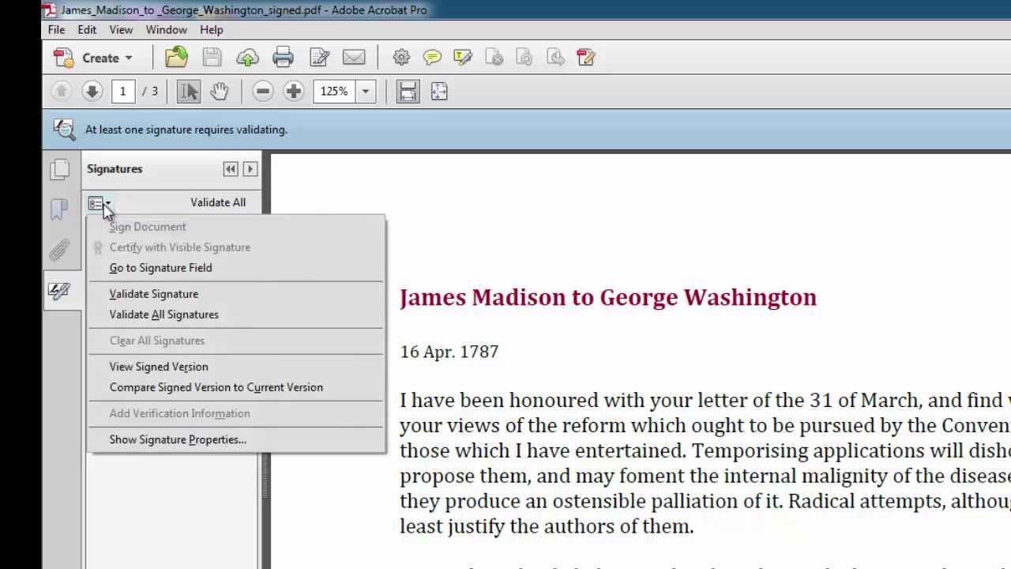
pyautogui.click(146, 294)
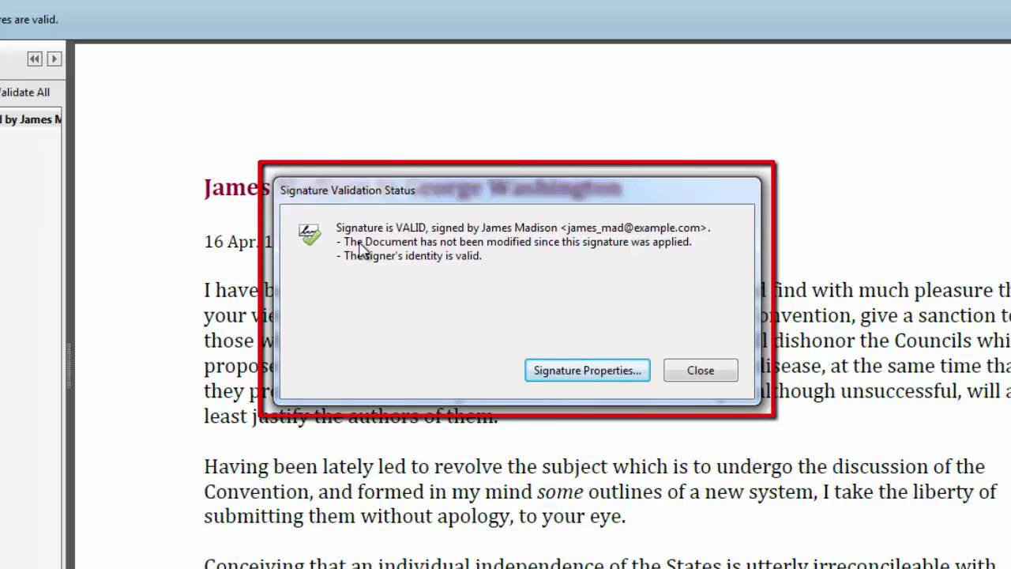
pyautogui.click(699, 371)
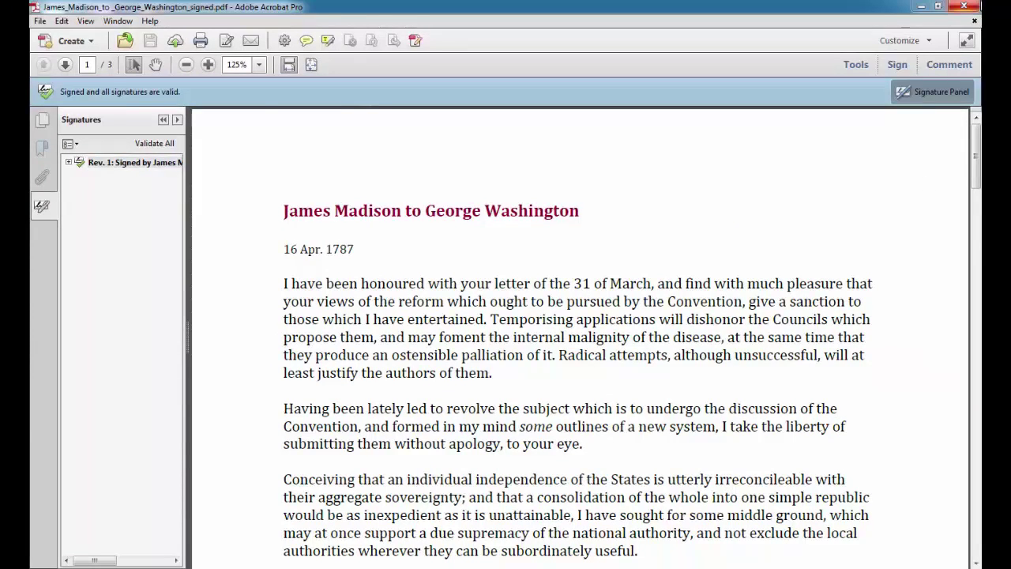
pyautogui.click(974, 21)
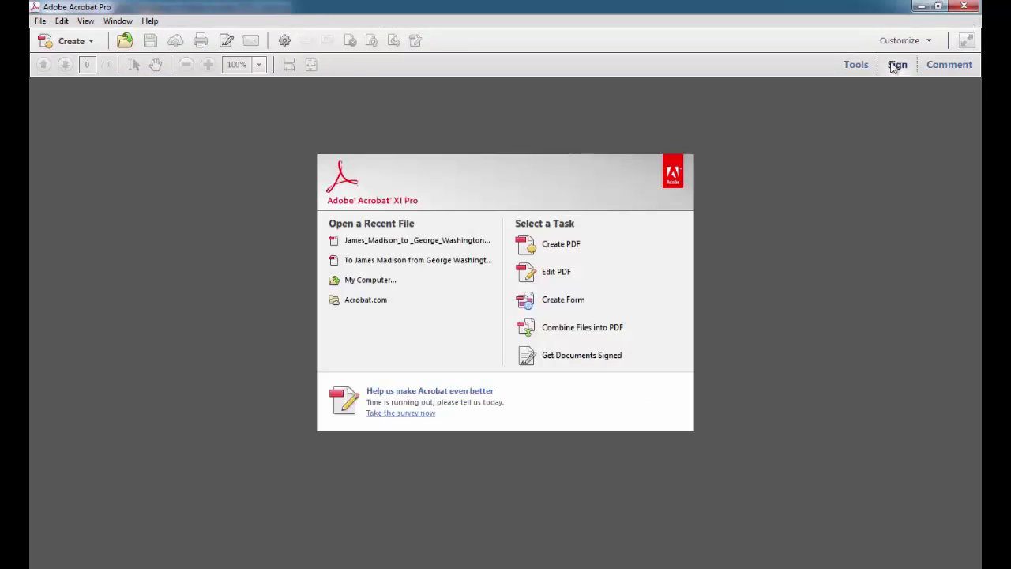
# - Open To the President of the United States Monticello_signed from the Documents library and validate its Rev. 1 signature
pyautogui.click(373, 280)
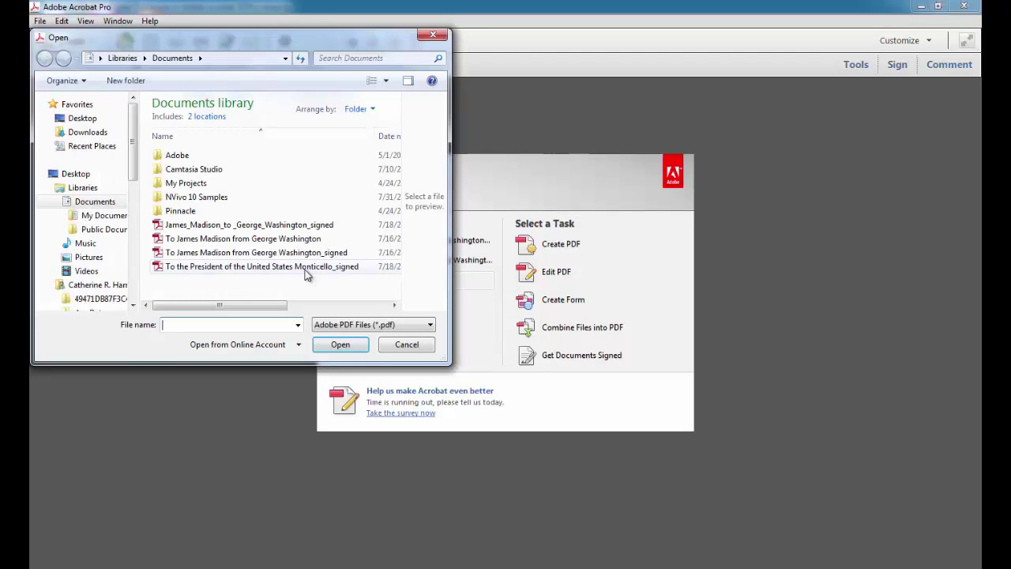
pyautogui.doubleClick(305, 269)
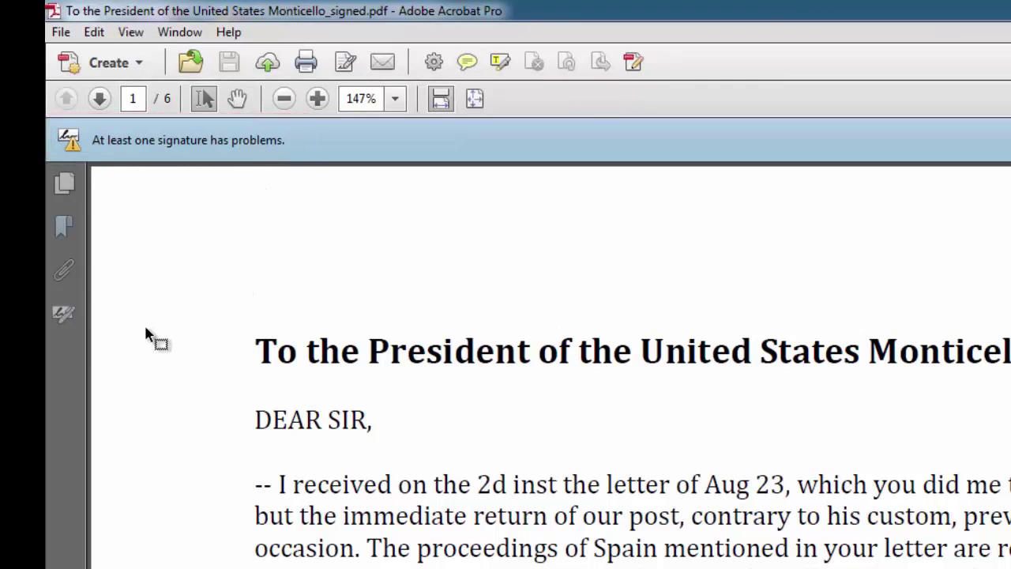
pyautogui.click(60, 315)
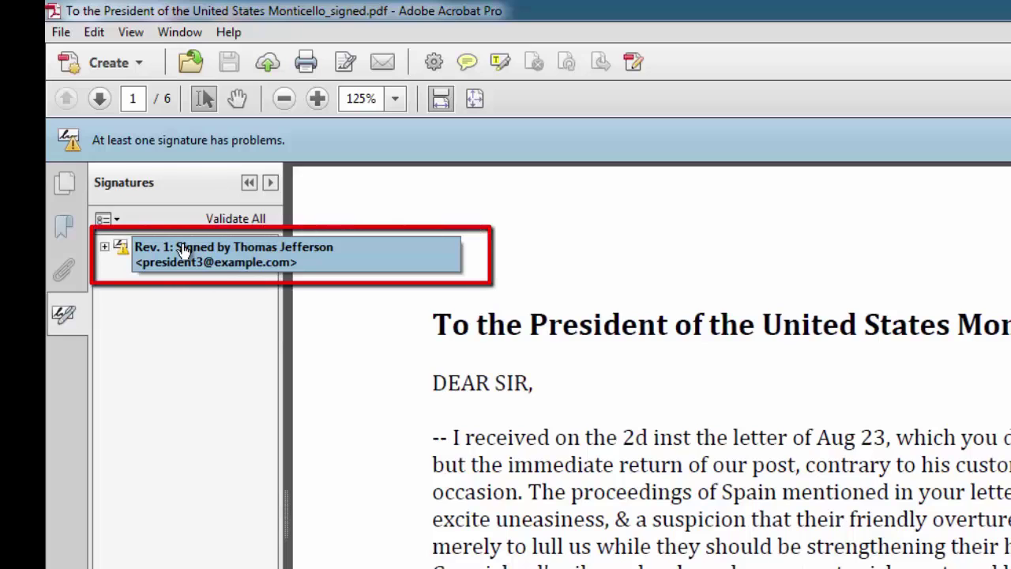
pyautogui.click(105, 219)
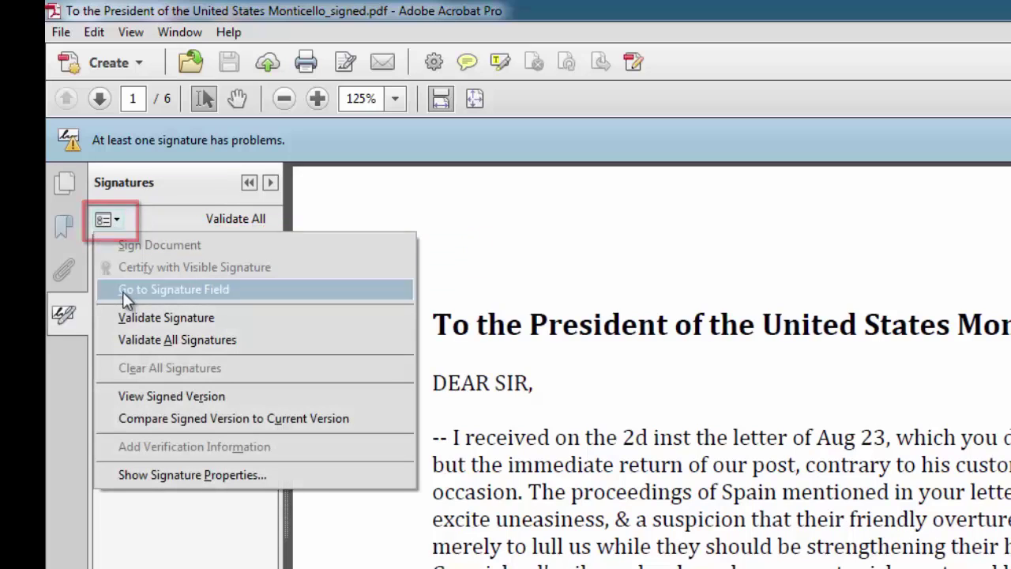
pyautogui.click(128, 318)
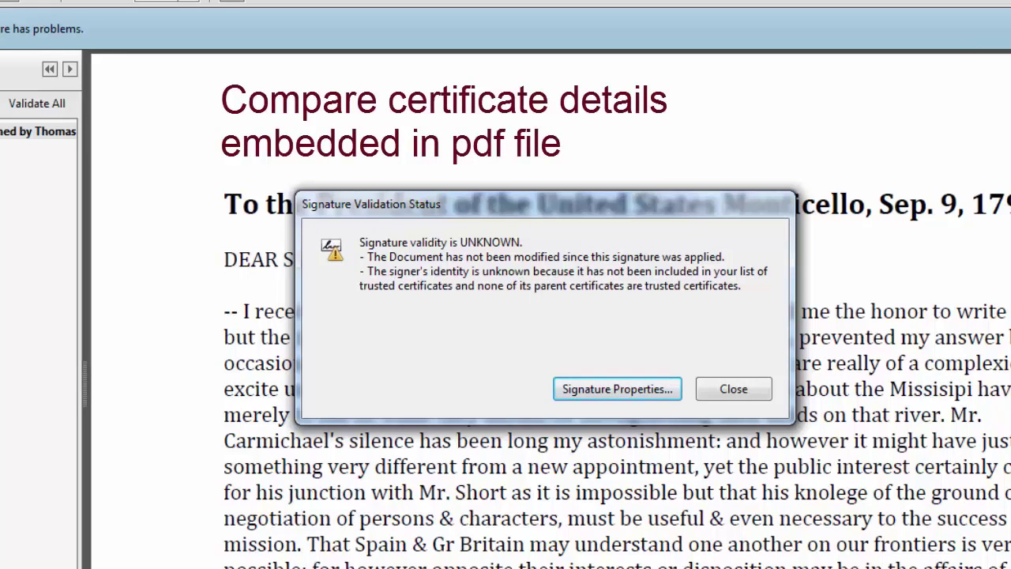
# - Examine the signature's properties and the signer's certificate, including its summary, details, revocation, trust, policies and legal notice, and close them
pyautogui.click(636, 390)
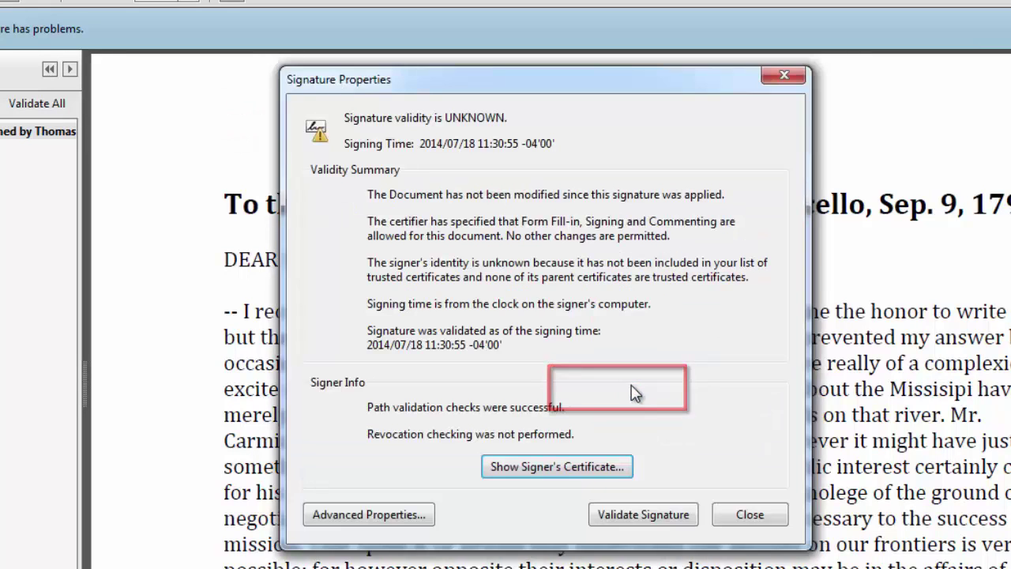
pyautogui.click(553, 467)
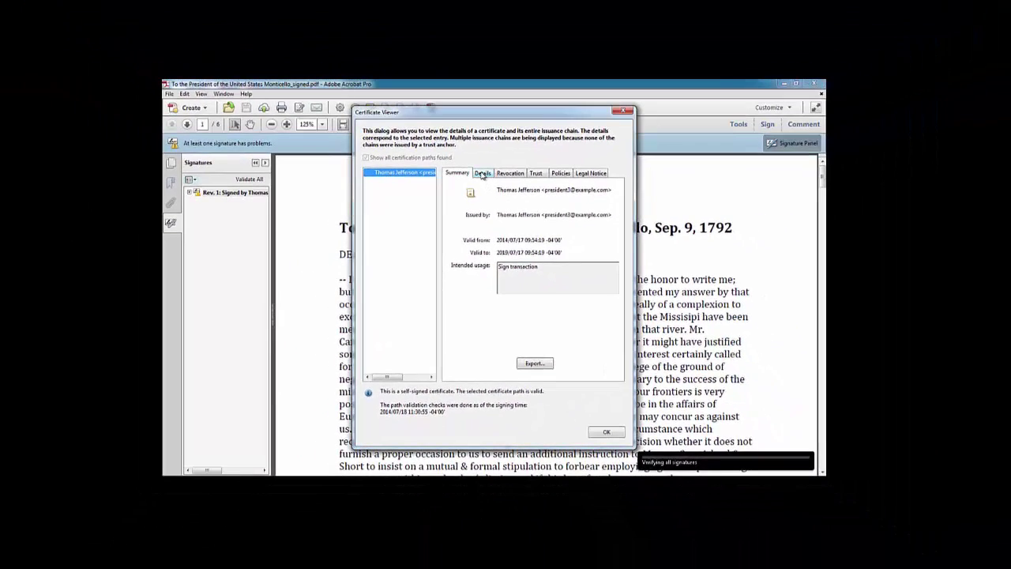
pyautogui.click(482, 173)
pyautogui.click(509, 173)
pyautogui.click(535, 174)
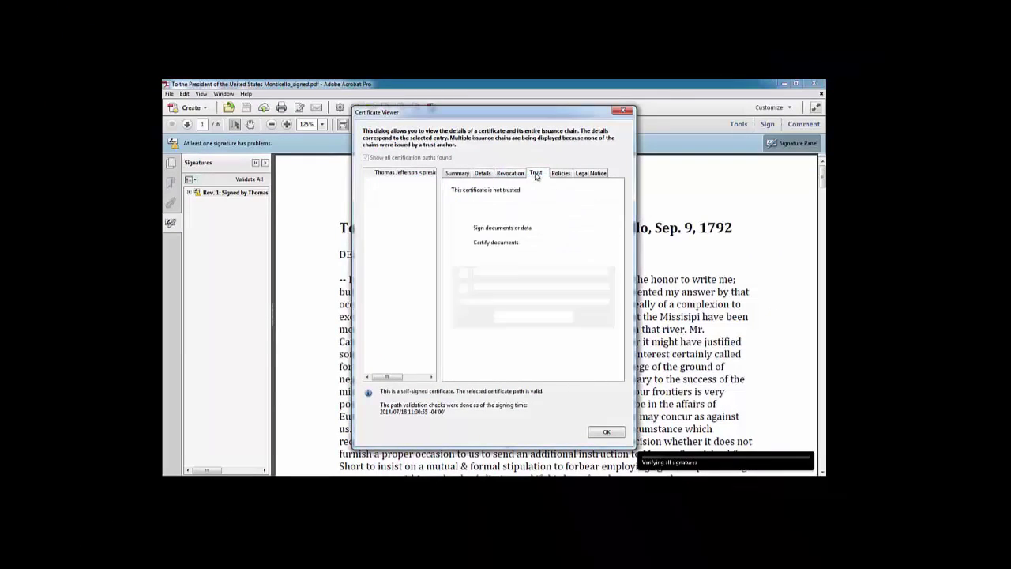
pyautogui.click(566, 176)
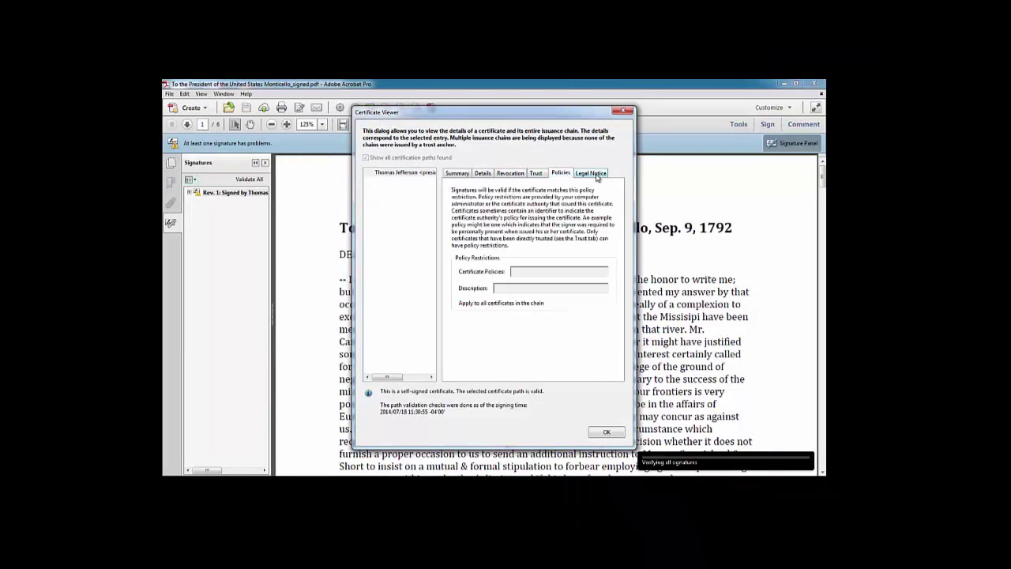
pyautogui.click(596, 177)
pyautogui.click(533, 176)
pyautogui.click(517, 175)
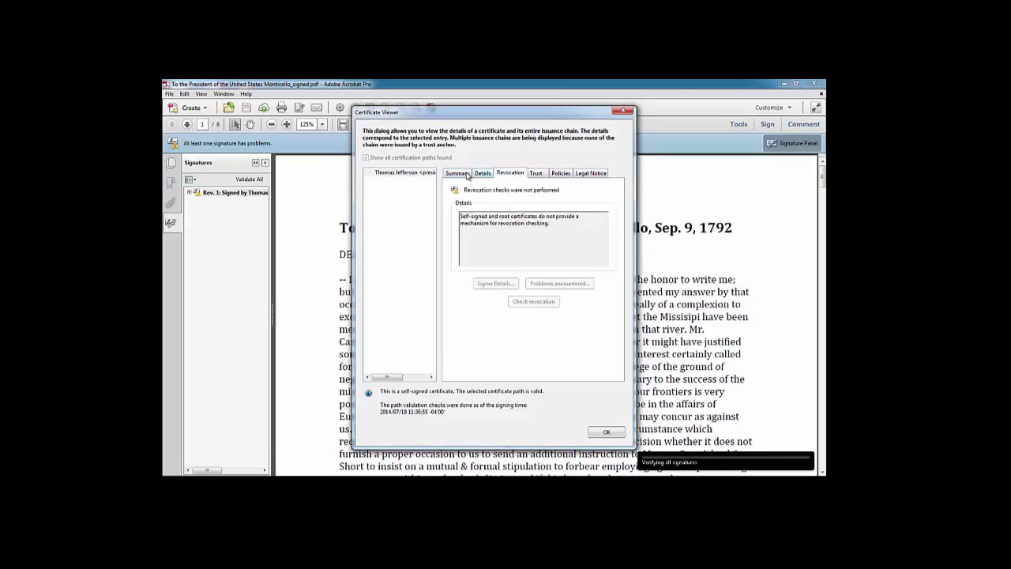
pyautogui.click(480, 173)
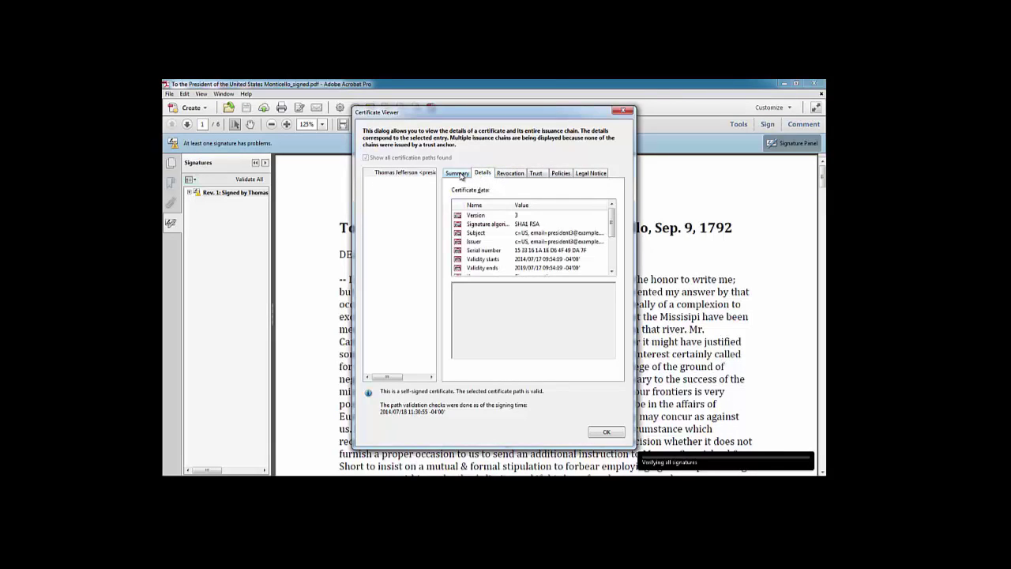
pyautogui.click(458, 173)
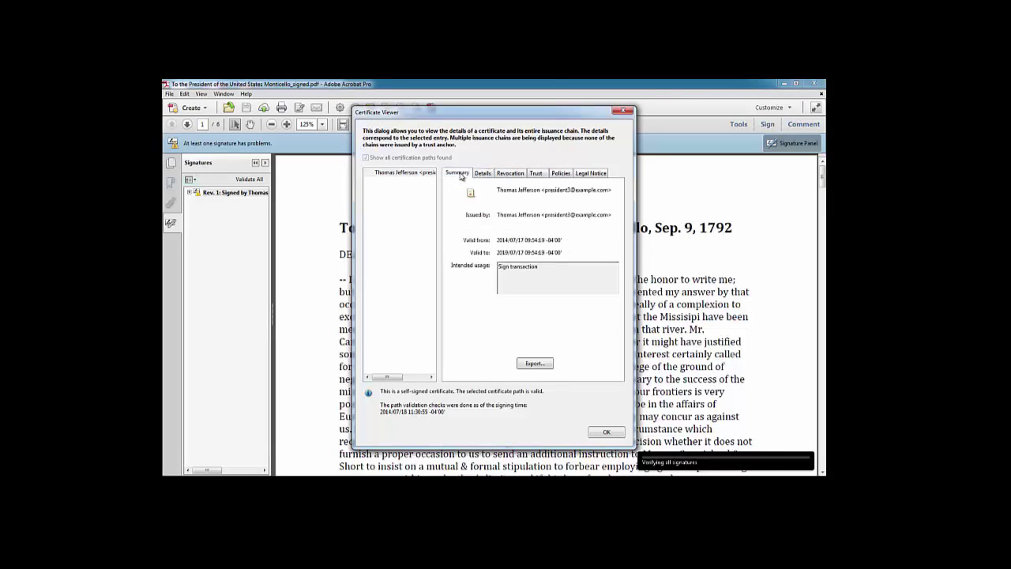
pyautogui.click(614, 433)
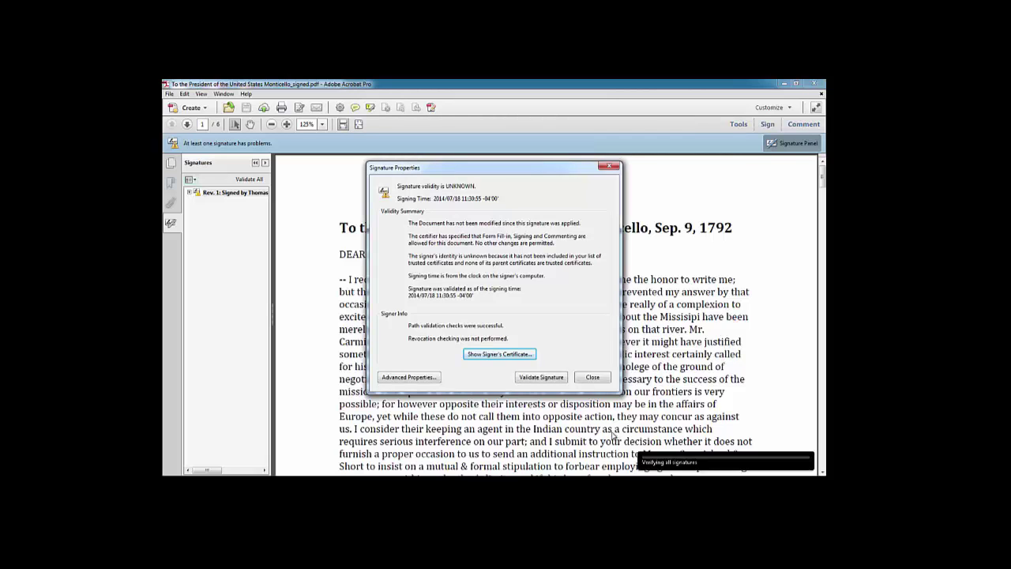
pyautogui.click(592, 377)
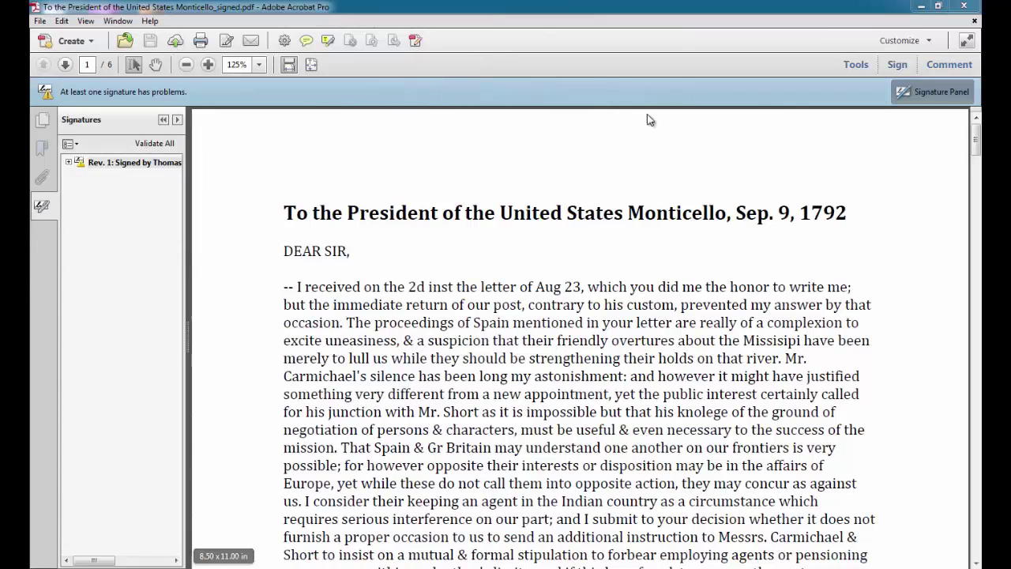
# - Switch to the desktop, open the second CertExchange FDF file, and open the contact's trust settings
pyautogui.click(920, 8)
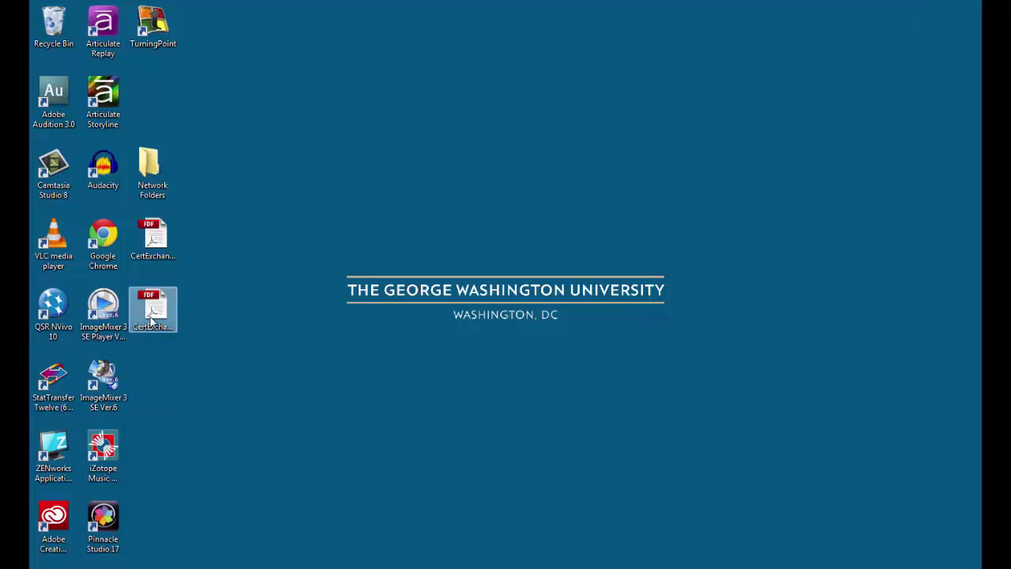
pyautogui.doubleClick(160, 310)
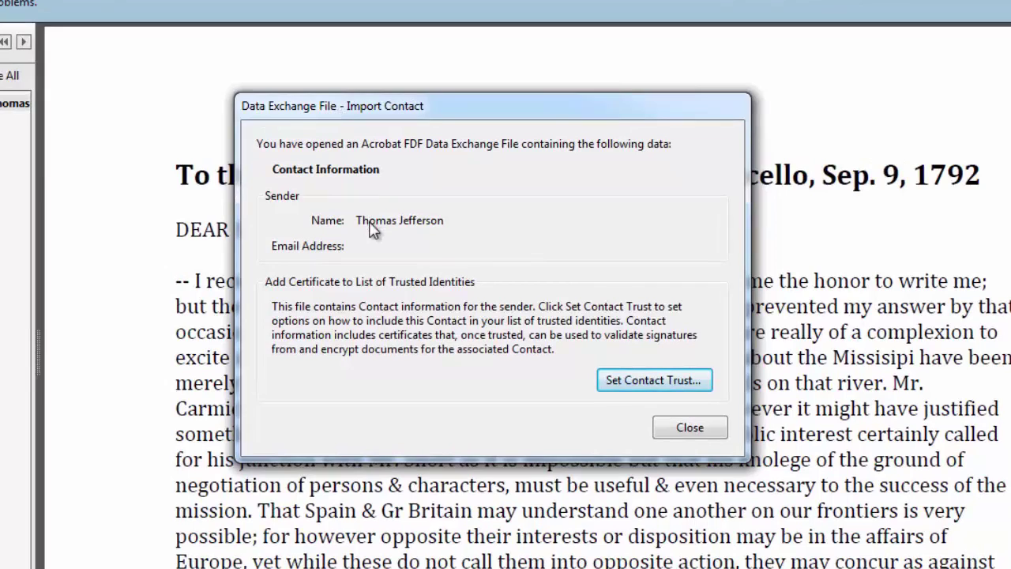
pyautogui.click(674, 380)
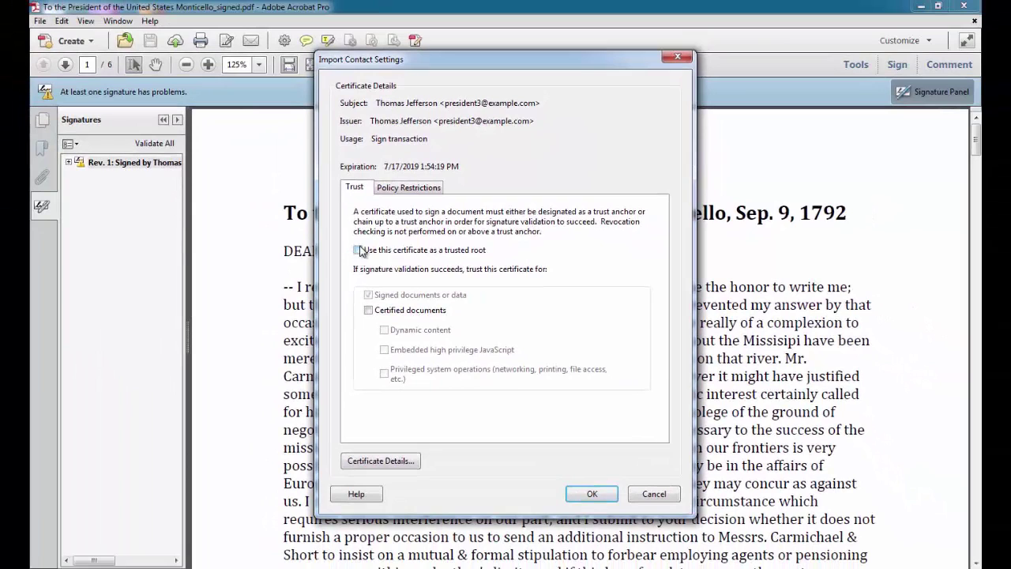
# - Use the certificate as a trusted root, trust it for certified documents, and finish importing the contact
pyautogui.click(358, 251)
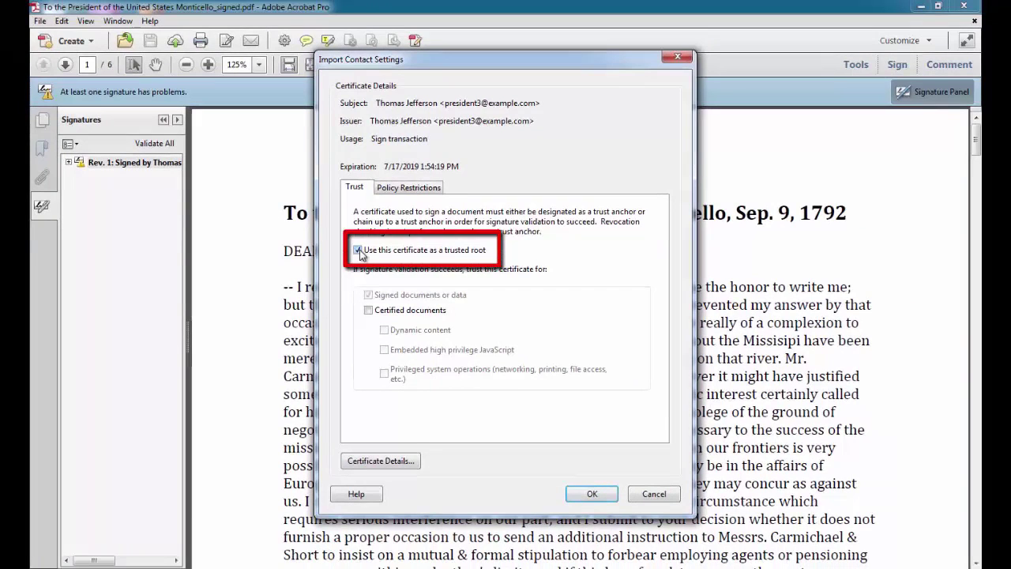
pyautogui.click(369, 311)
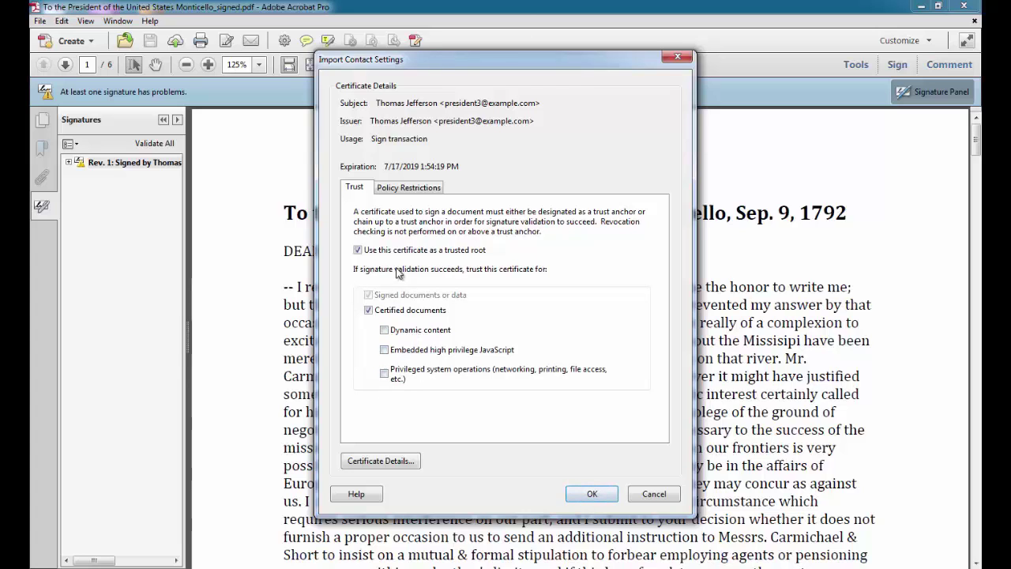
pyautogui.click(593, 493)
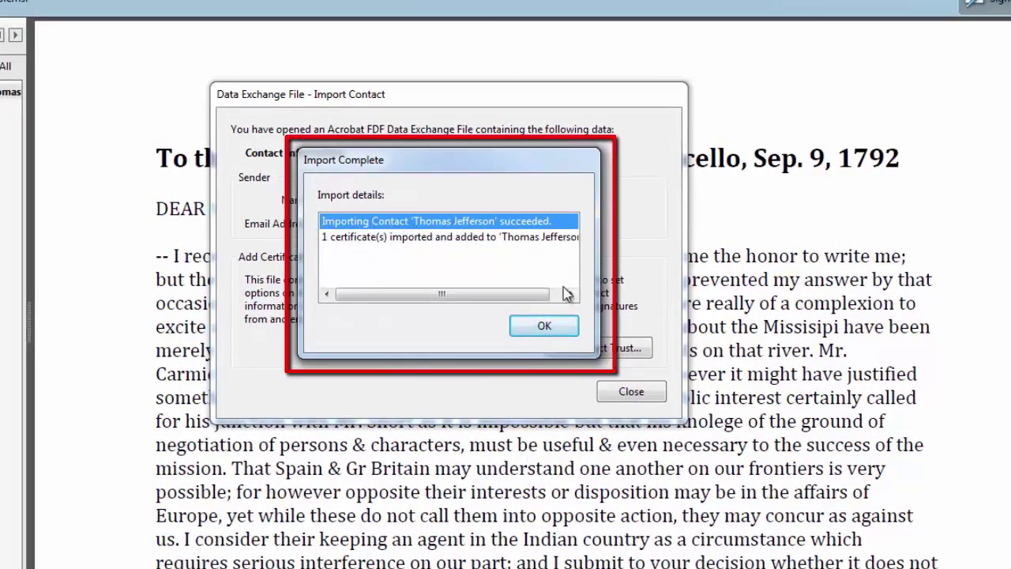
pyautogui.click(547, 329)
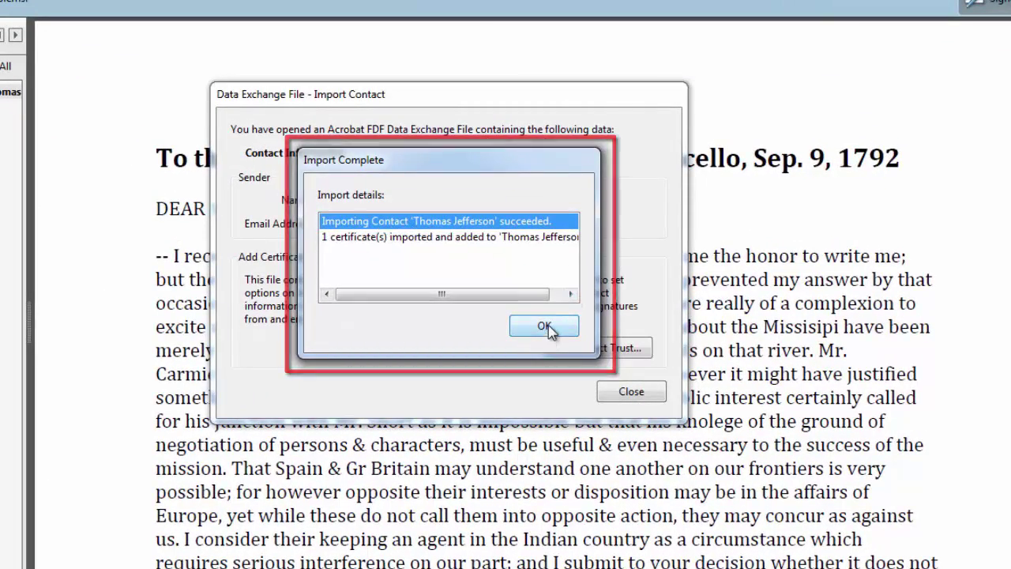
pyautogui.click(637, 392)
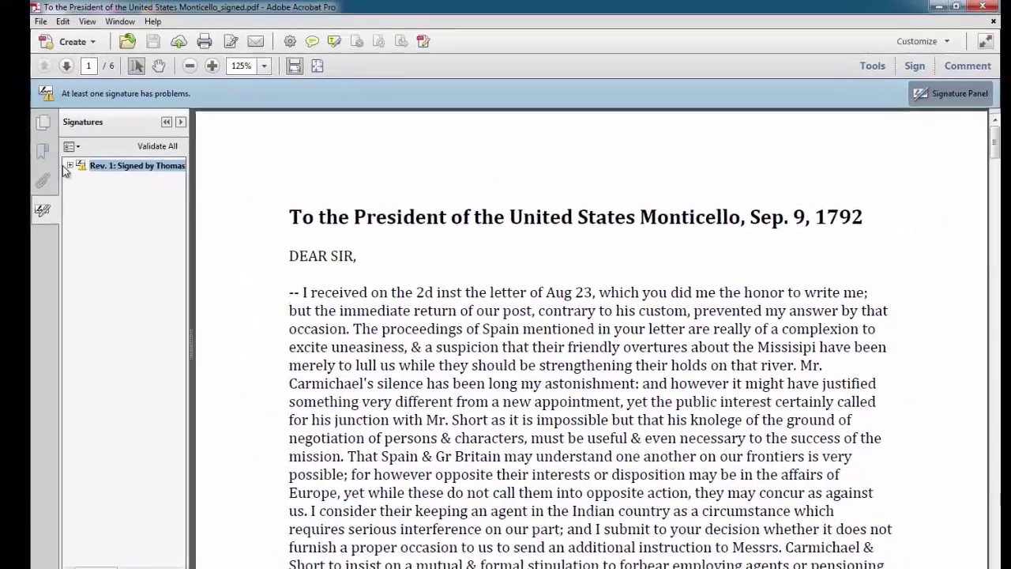
# - Validate the Rev. 1 signature of the Monticello letter again and dismiss the validation status
pyautogui.click(70, 147)
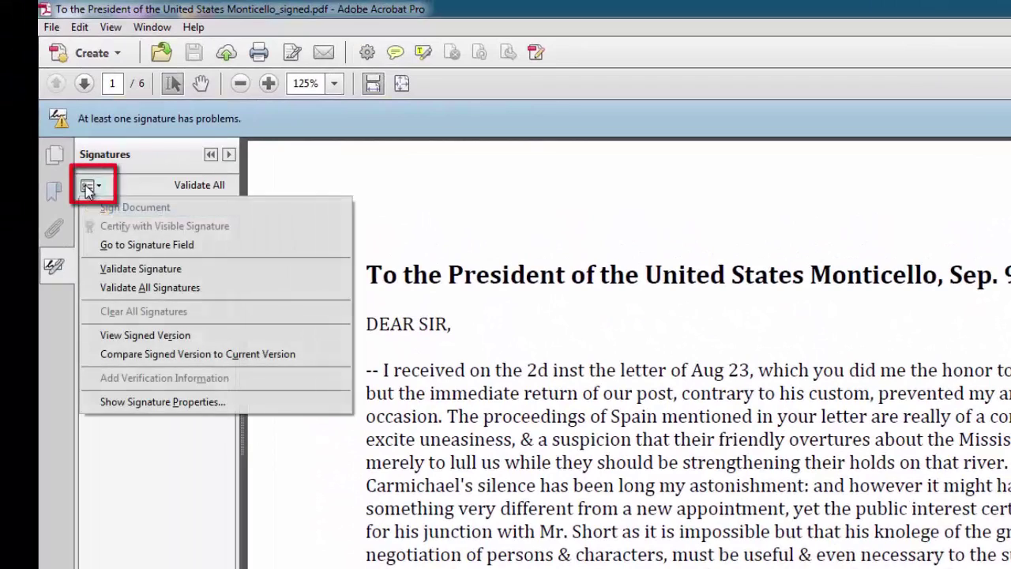
pyautogui.click(133, 270)
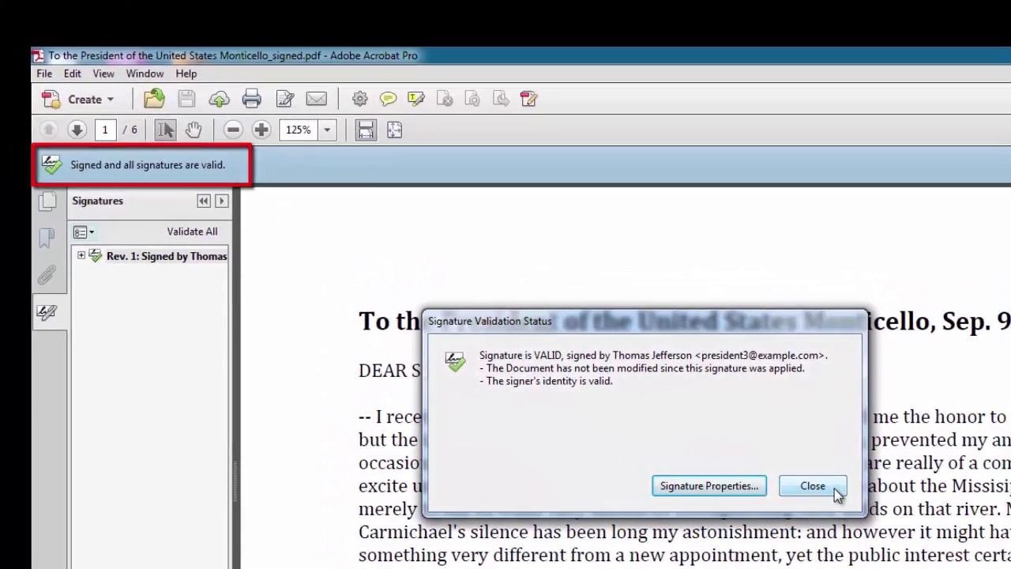
pyautogui.click(837, 493)
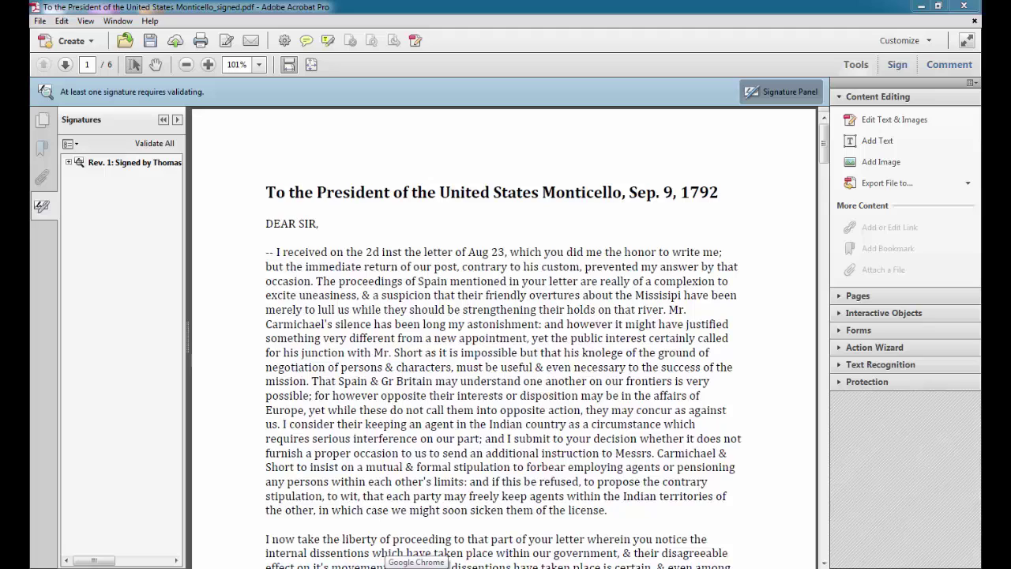
# - Add a sticky note reading "2nd" above "2d" in the letter's first line and minimize the note
pyautogui.click(306, 42)
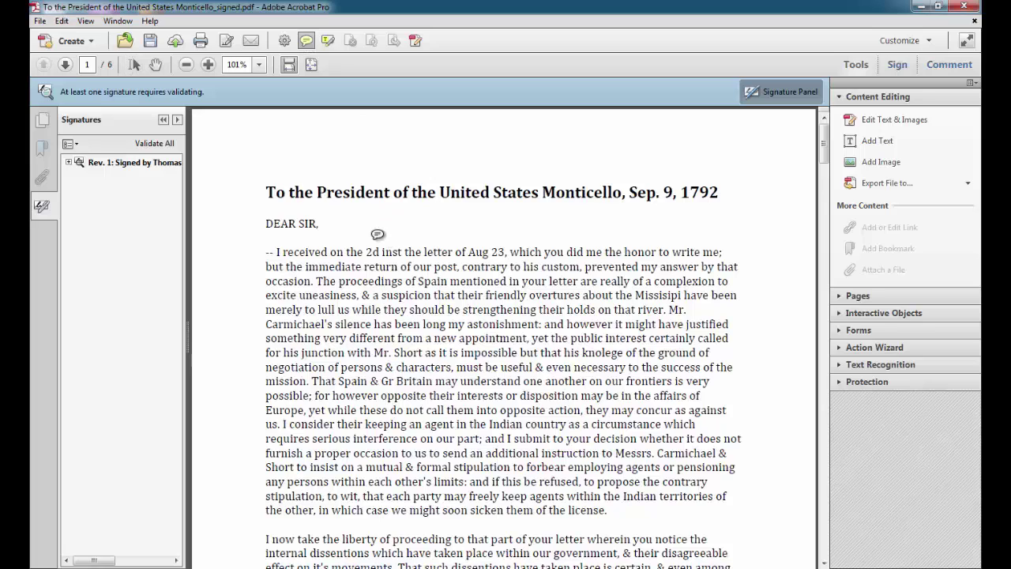
pyautogui.click(377, 237)
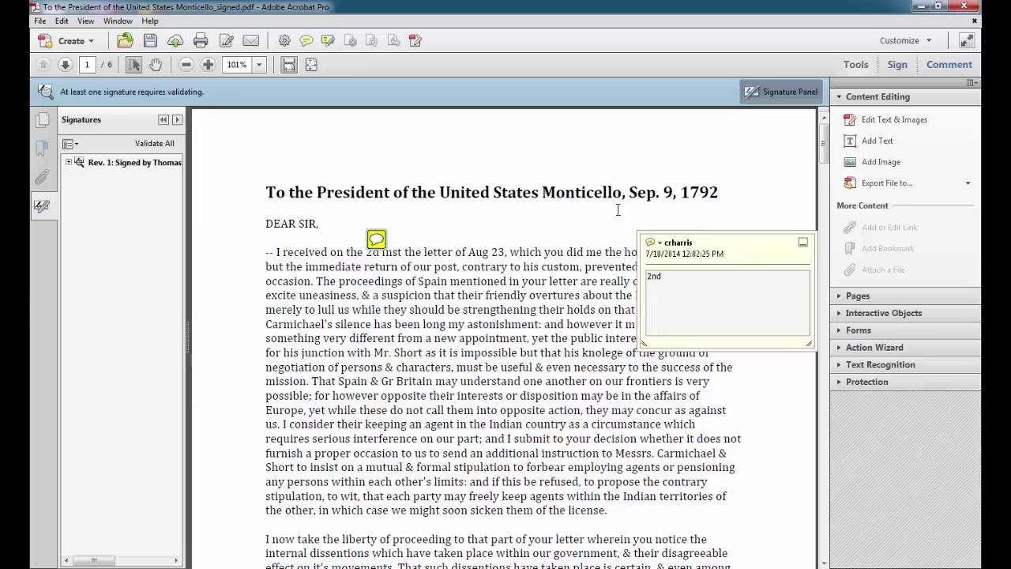
pyautogui.click(800, 240)
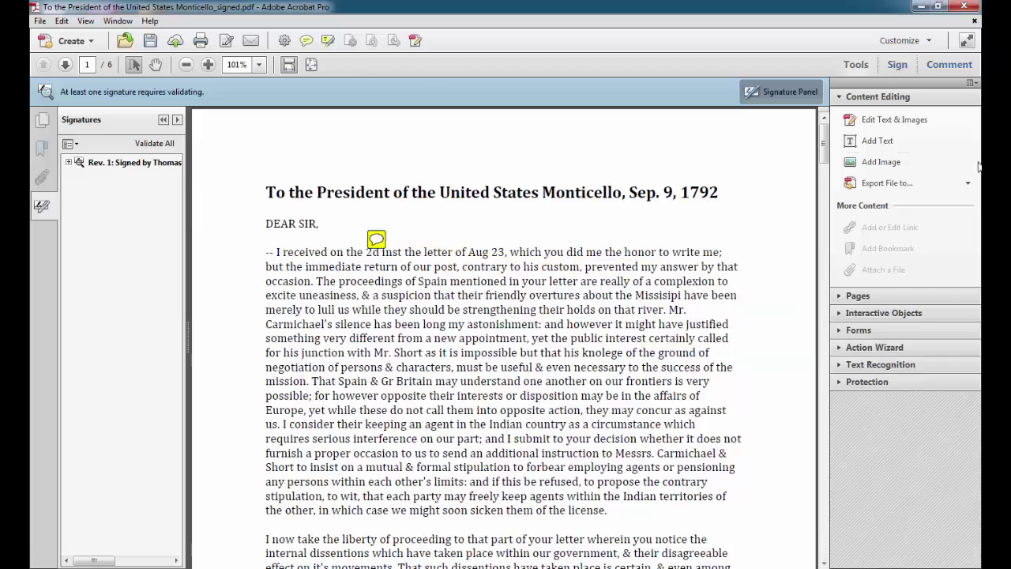
# - Try to edit the signed letter's text and images
pyautogui.click(894, 126)
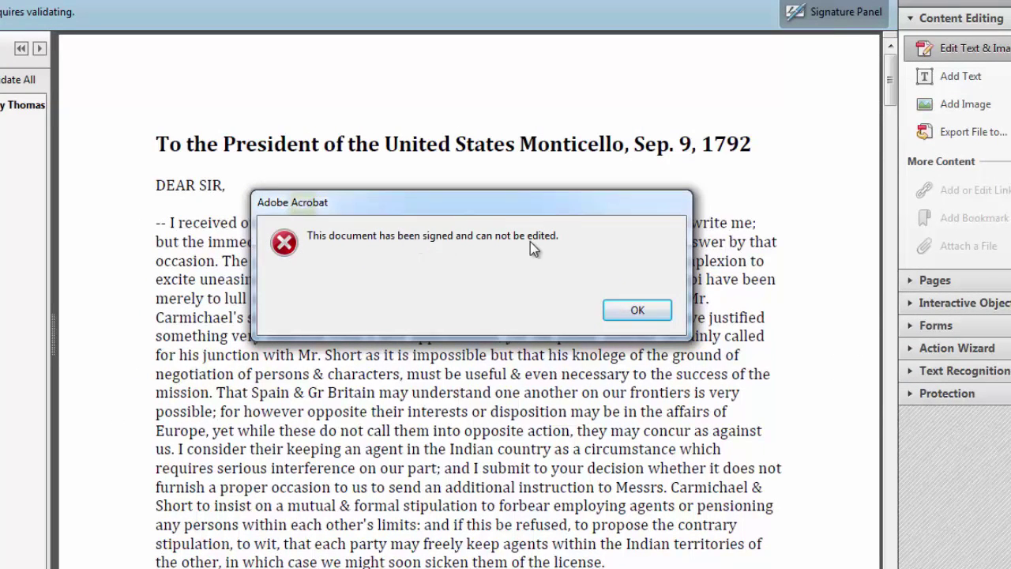
pyautogui.click(649, 309)
pyautogui.moveTo(304, 208)
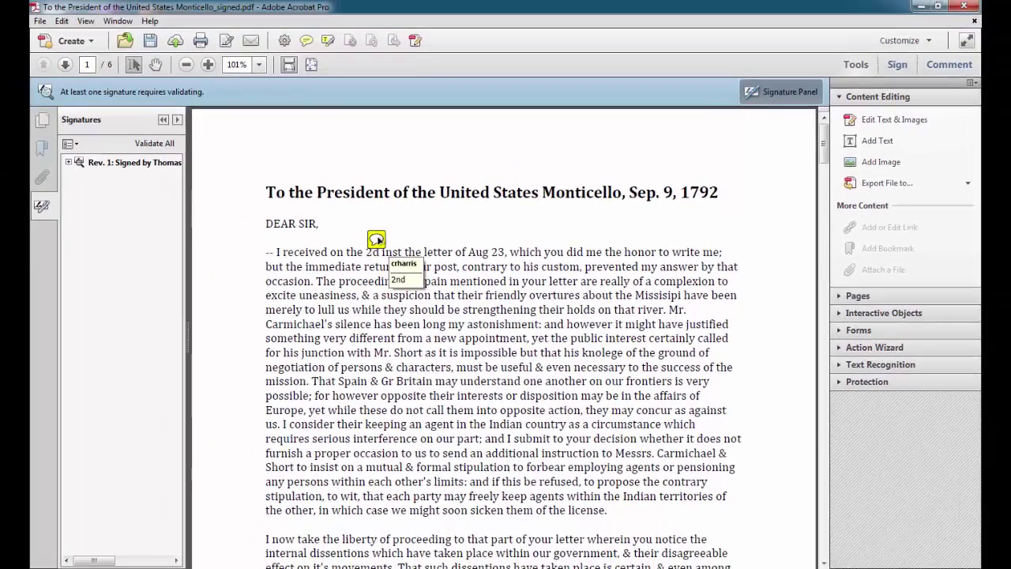
# - Save the signed letter with its sticky note and close the document
pyautogui.click(38, 21)
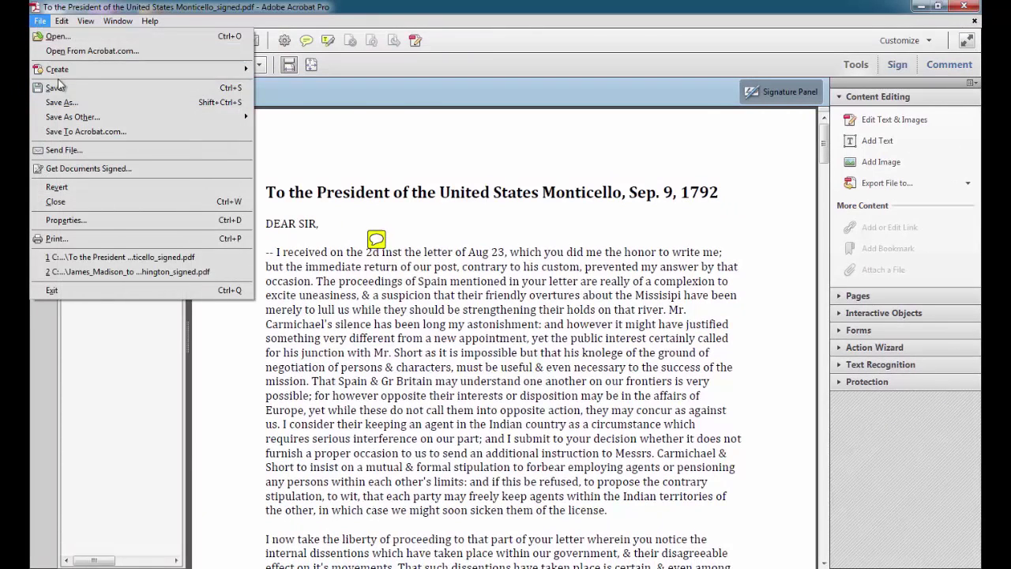
pyautogui.click(56, 201)
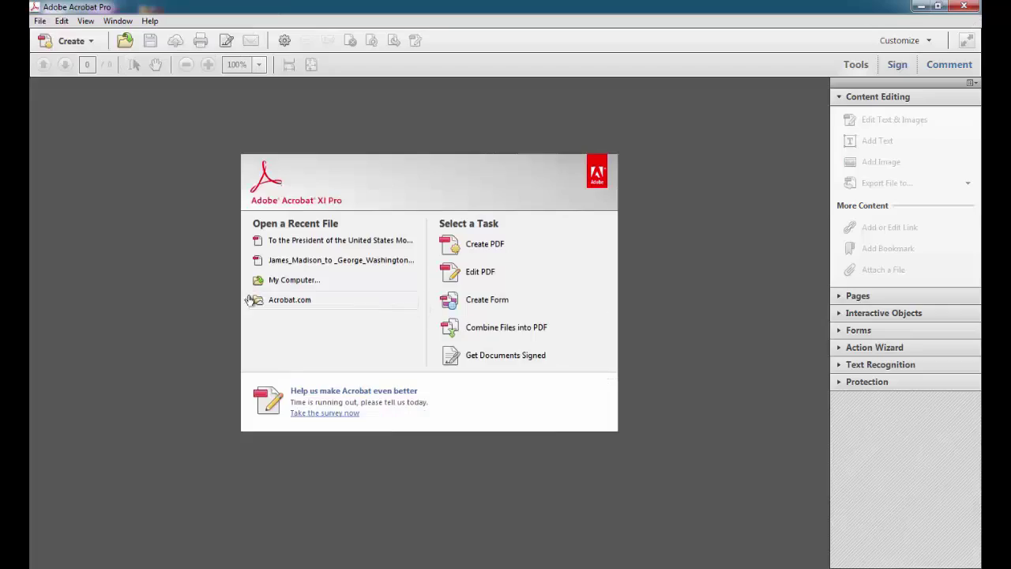
# - Reopen the recent file To the President of the United States Monticello_signed, review its list of signatures and changes, and close it
pyautogui.click(293, 240)
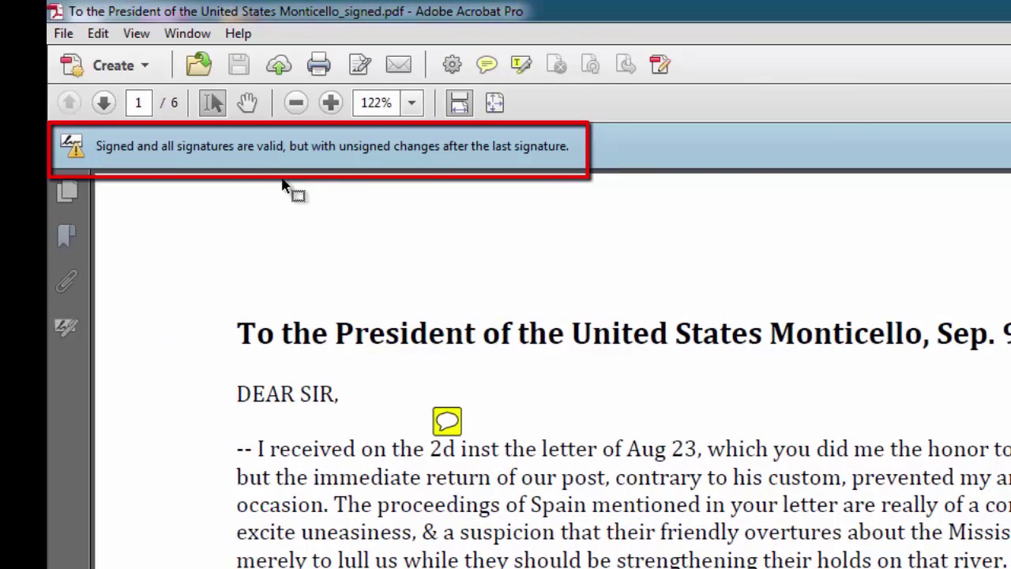
pyautogui.click(76, 337)
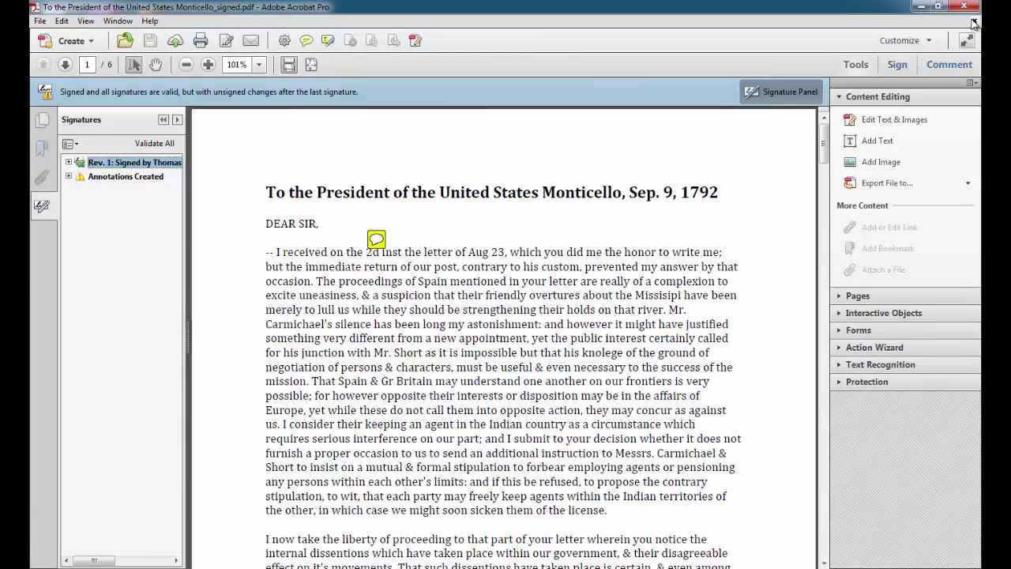
pyautogui.click(975, 21)
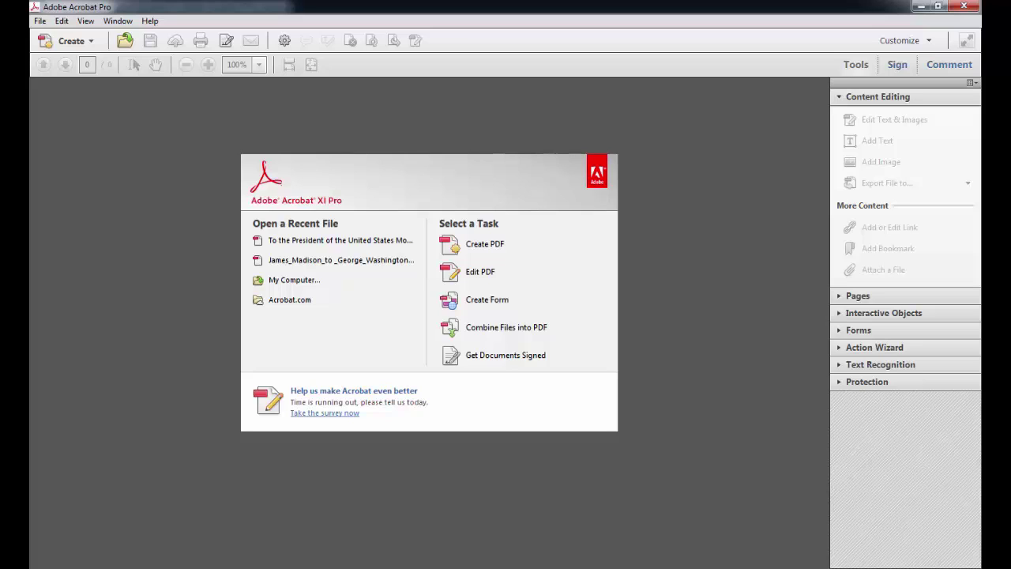
# - Open the Digital ID and Trusted Certificate Settings from the Signatures preferences
pyautogui.click(62, 22)
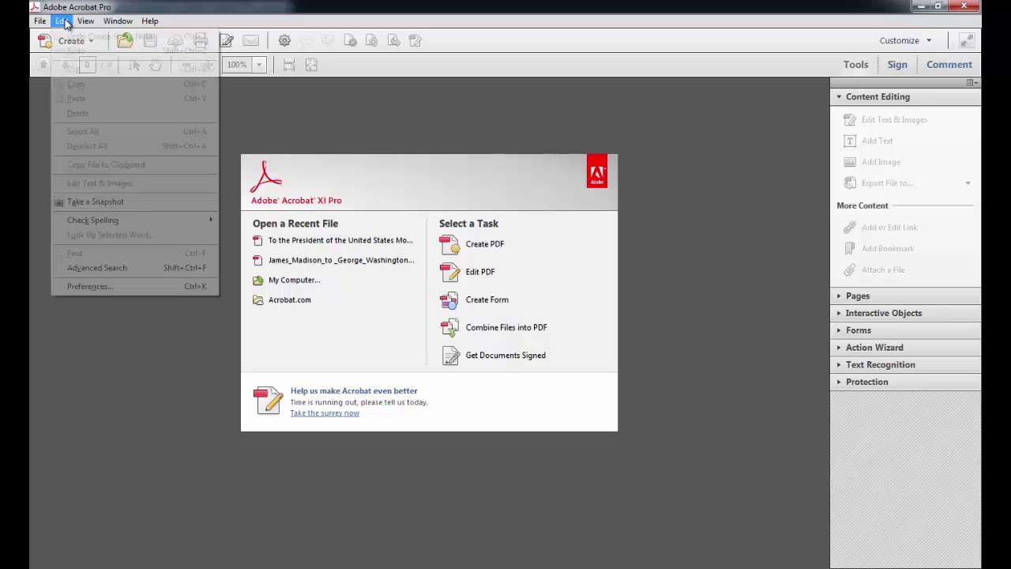
pyautogui.click(147, 291)
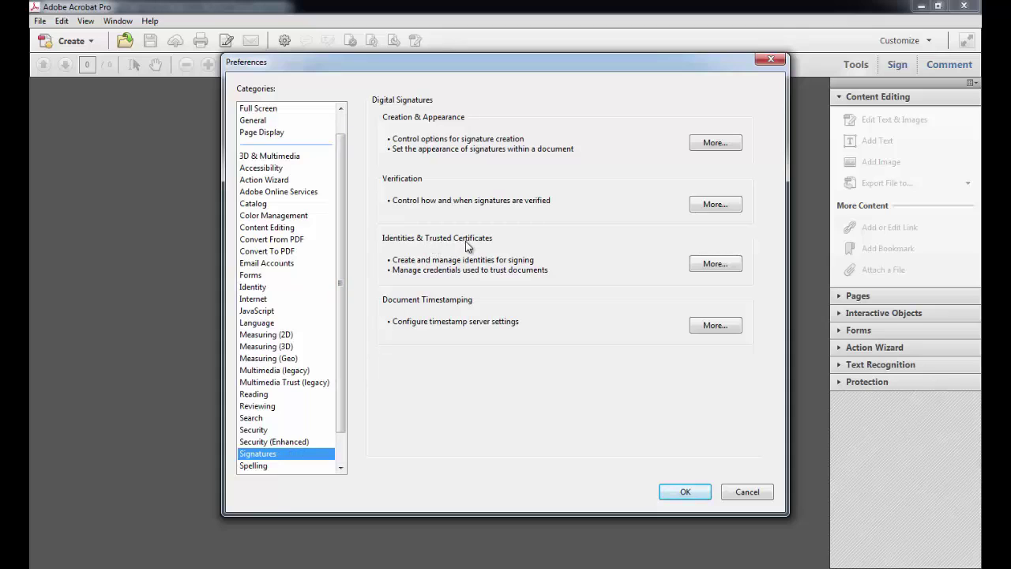
pyautogui.click(713, 265)
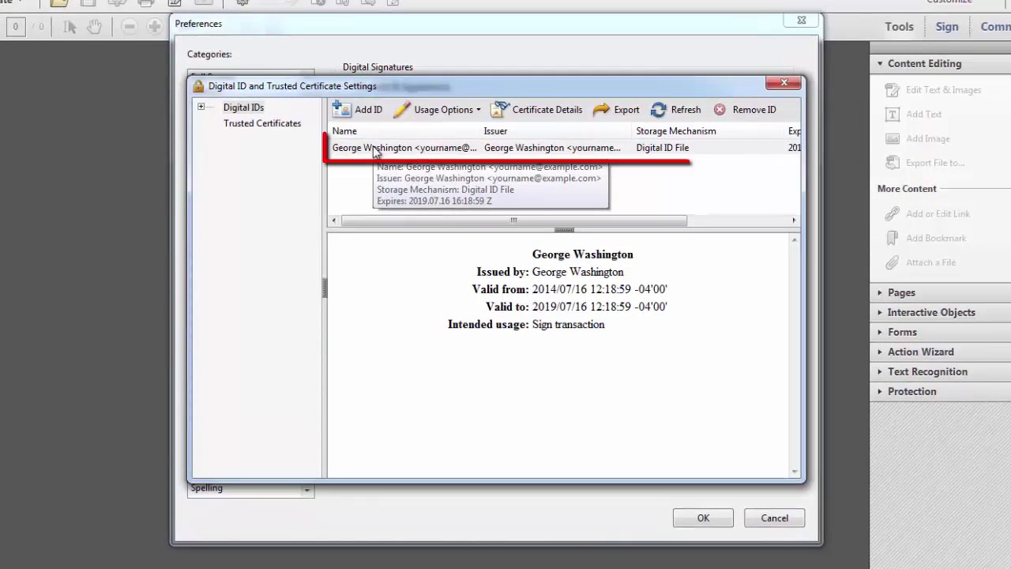
# - Permanently remove the listed digital ID, authenticating with the digital ID password, and close the certificate settings and preferences
pyautogui.click(373, 147)
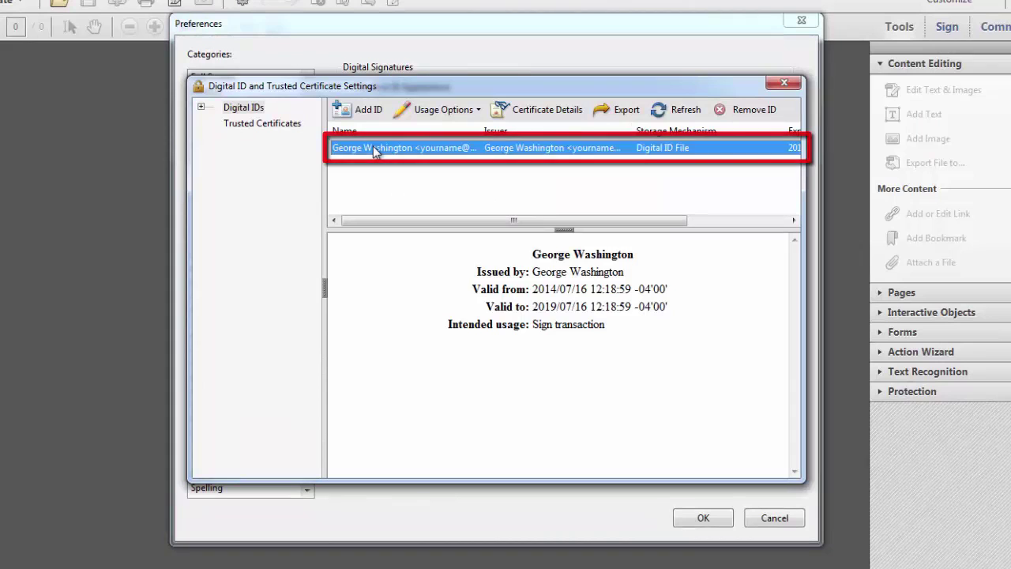
pyautogui.click(748, 105)
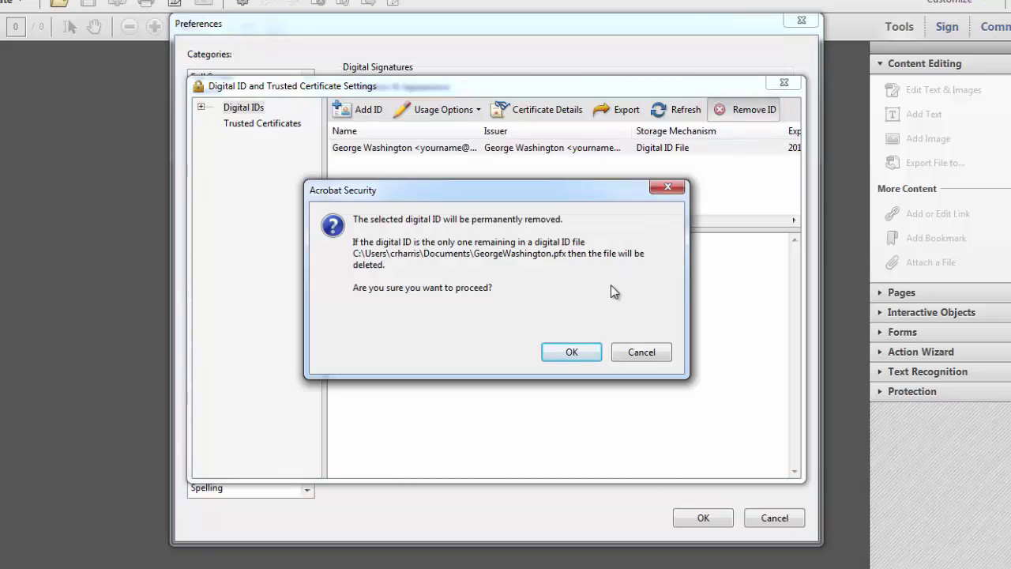
pyautogui.click(571, 353)
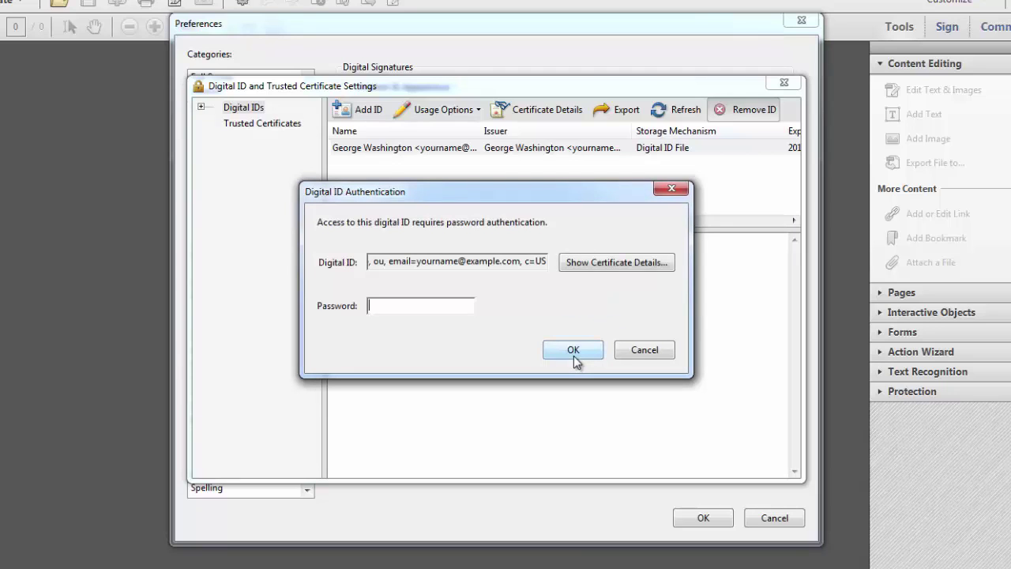
pyautogui.write('************')
pyautogui.click(571, 352)
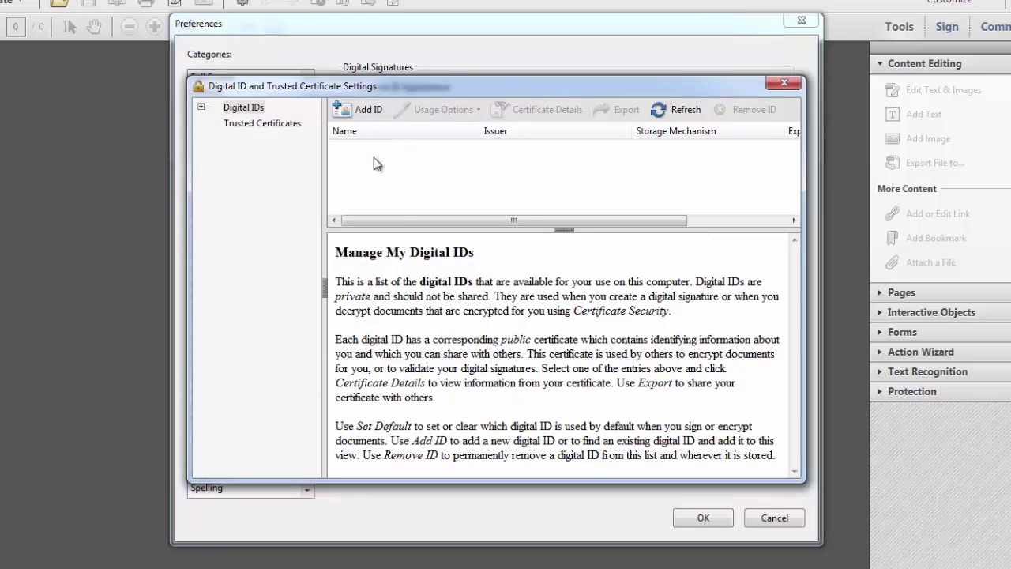
pyautogui.click(791, 83)
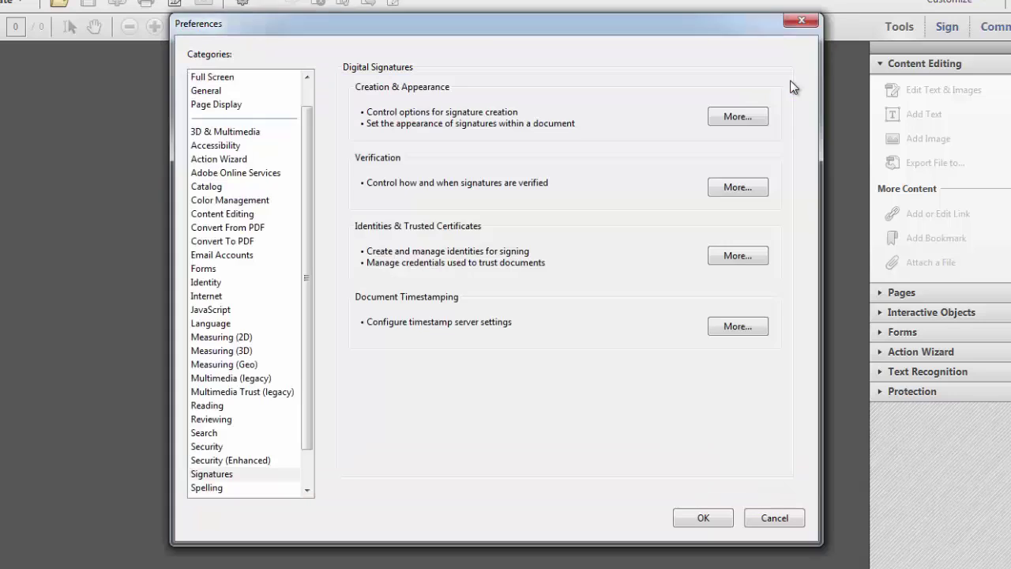
pyautogui.click(706, 518)
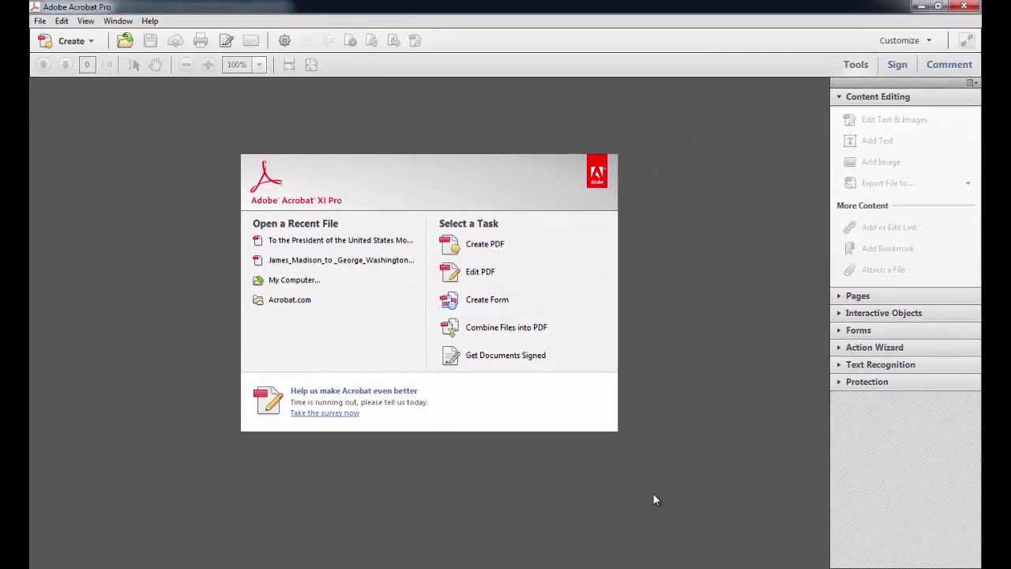